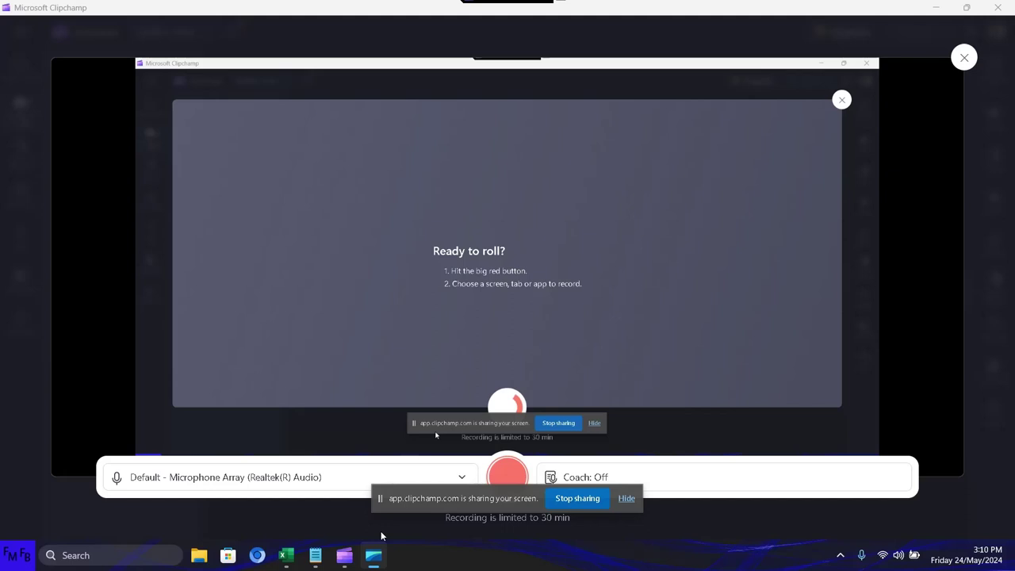
Bring the empty Untitled Notepad document in front of Clipchamp.
click(306, 562)
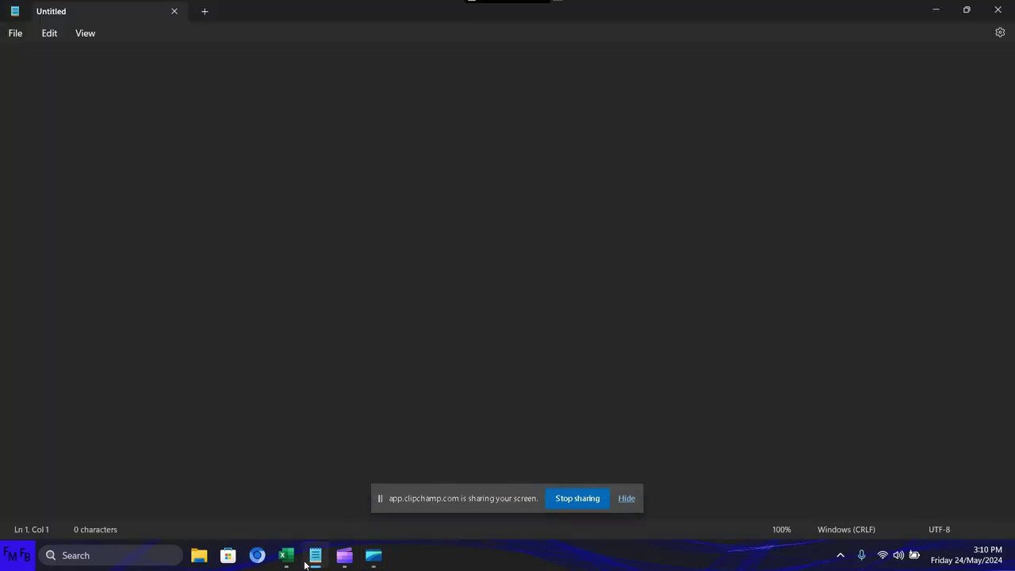
Type 'In this video, I will show you how to calculate how much money you have to pay for a loan'.
text(In thi)
text(s video, )
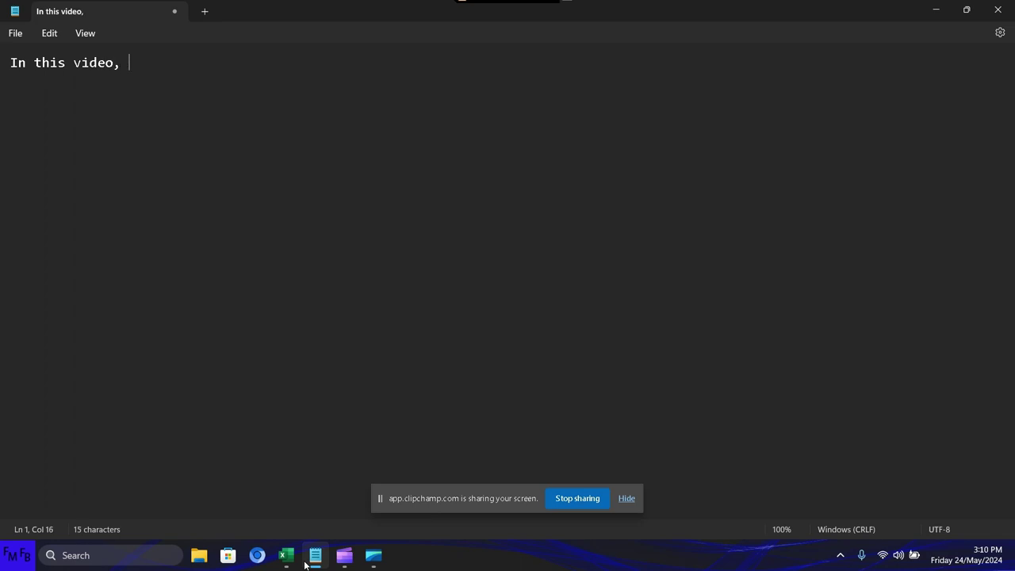
text(I will show )
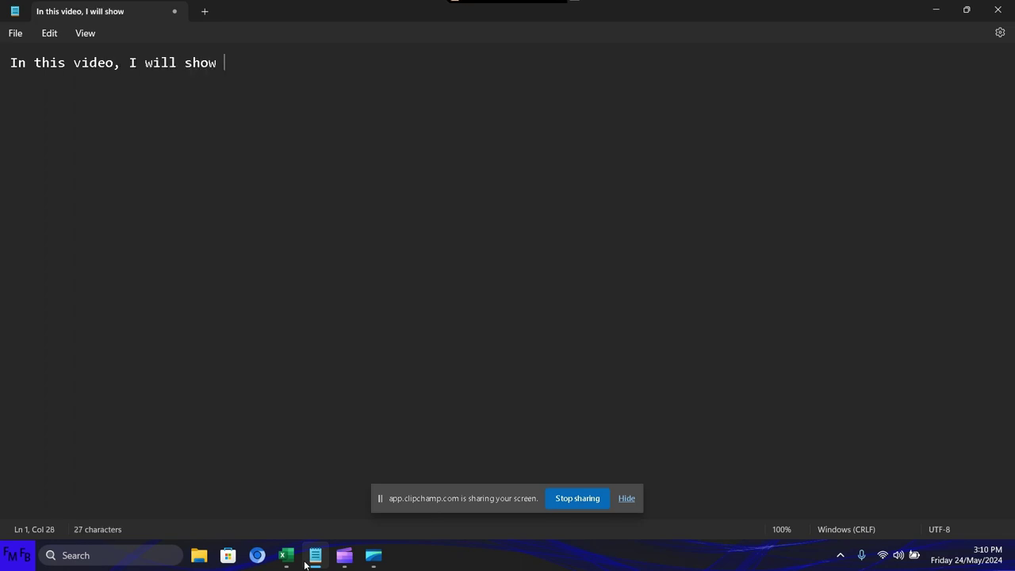
text(you how t)
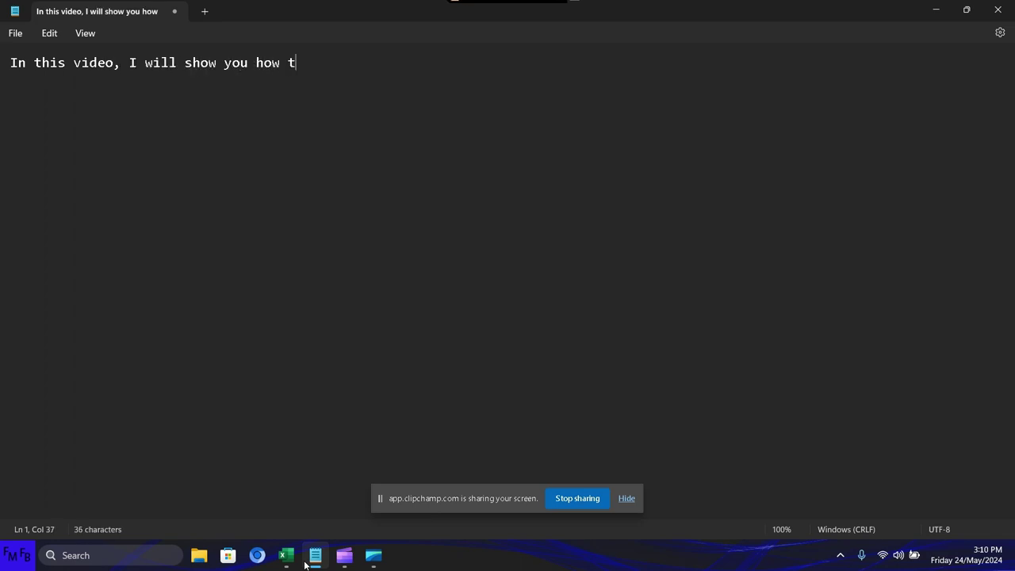
text(o calcula)
text(te h)
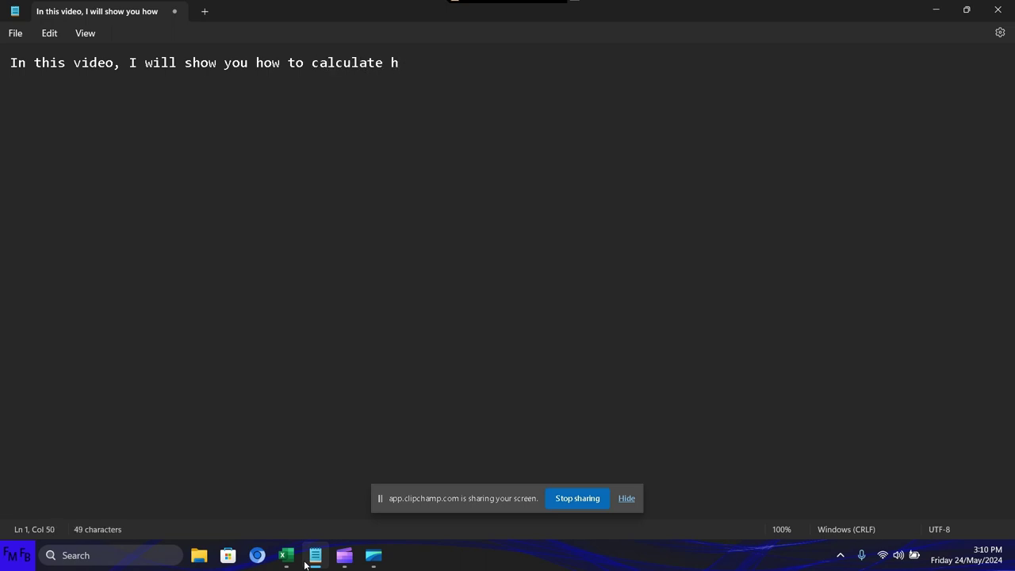
text(ow much )
text(mo)
key(BackSpace)
key(BackSpace)
text(money you )
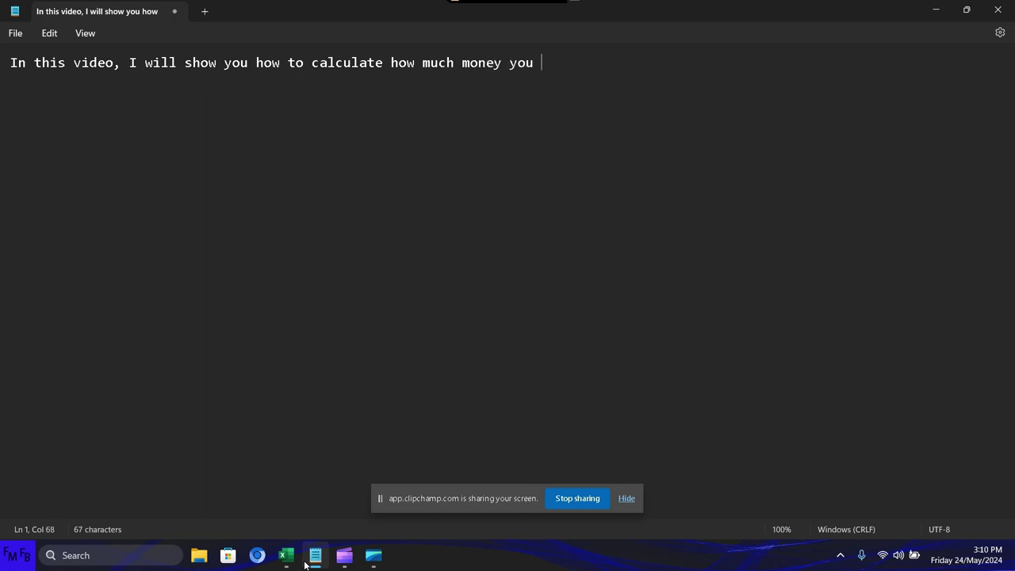
text(have to p)
text(ay for )
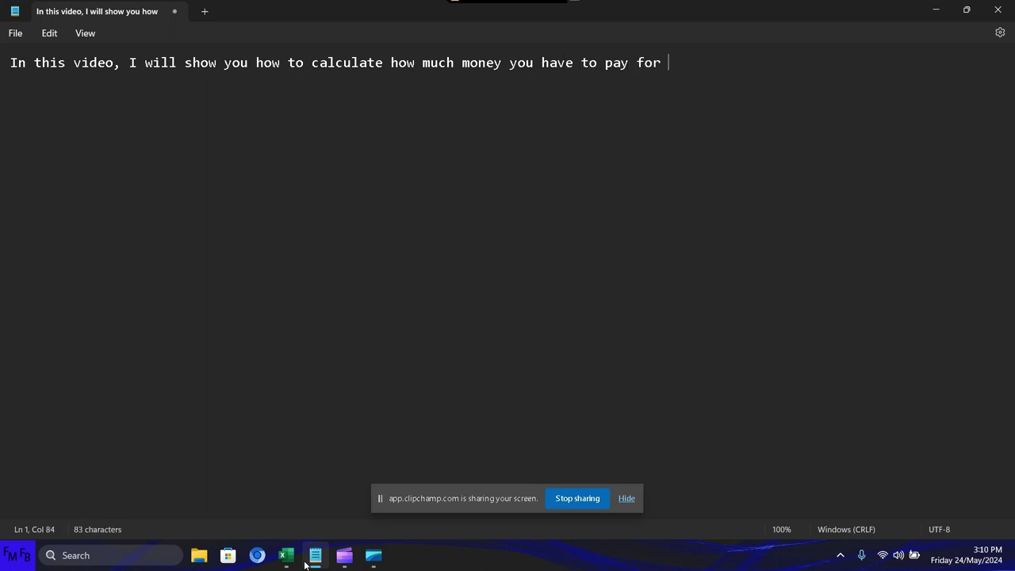
text(a loan)
key(BackSpace)
Finish with ', using Excel', add the Spanish version, and switch to Book1 in Excel.
text(, usin)
text(g Excel)
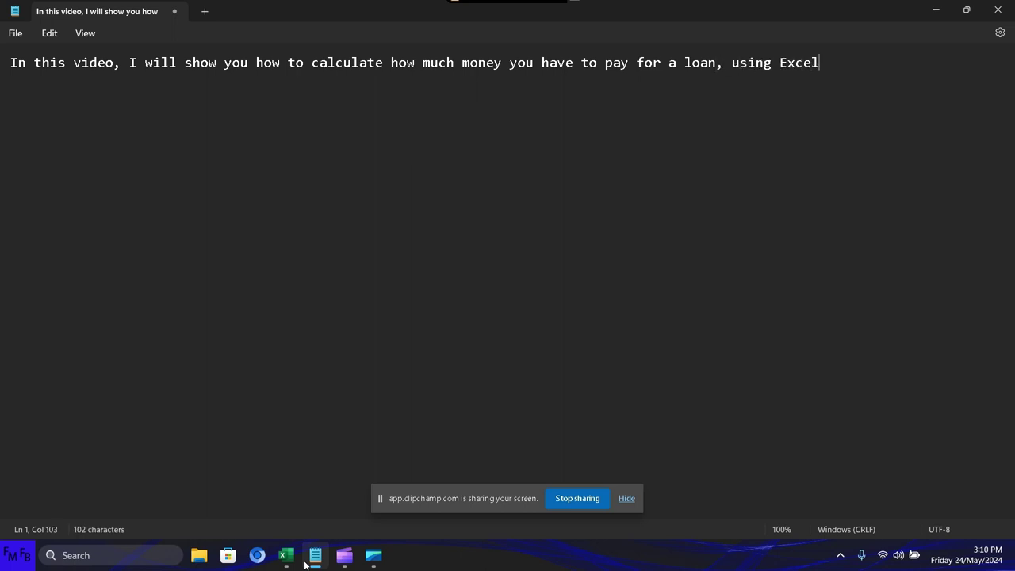
text(. E)
text(n este vide)
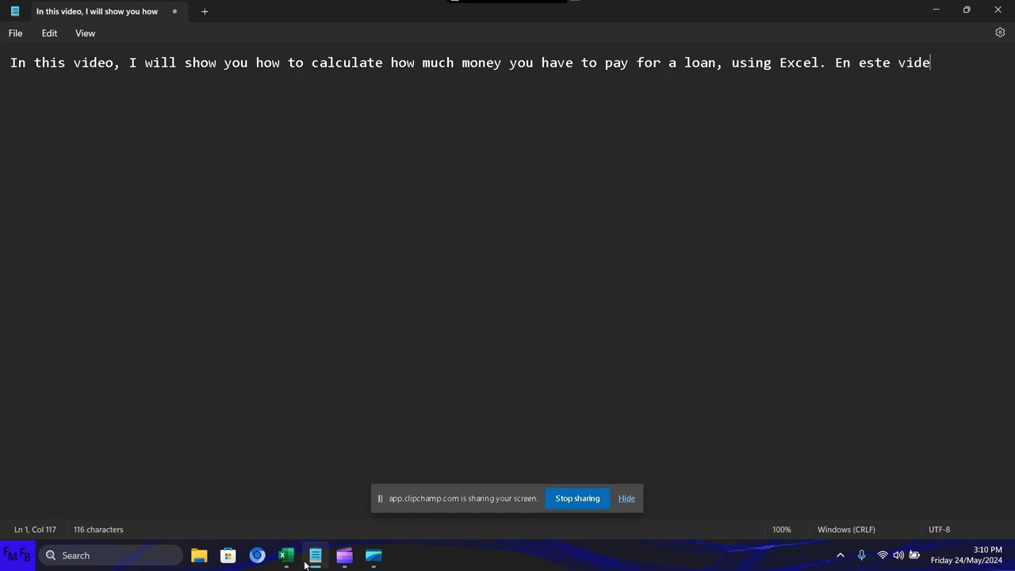
text(o,yo les )
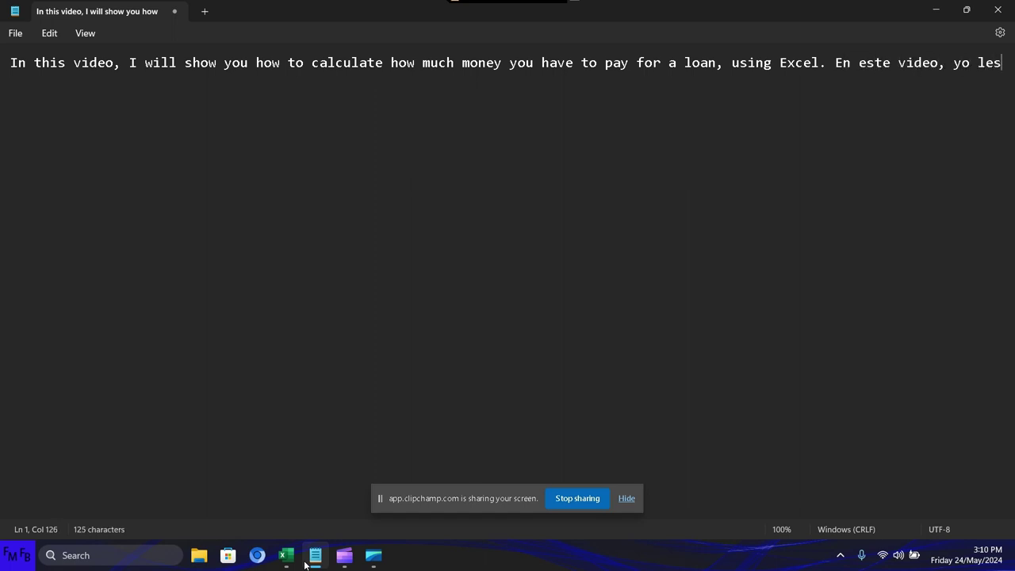
text(mostrar)
text(é )
text(como )
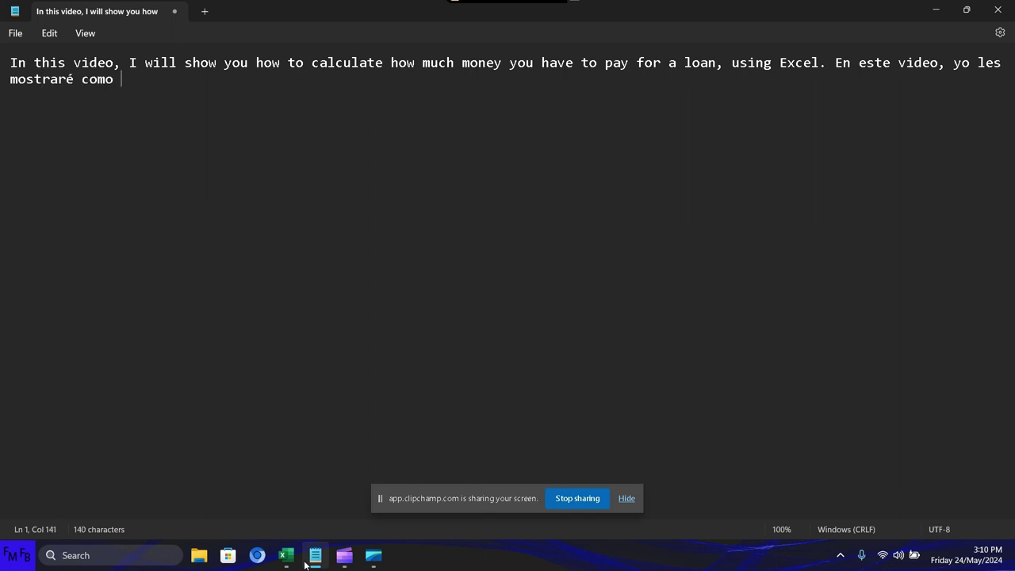
text(calcular )
text(cy)
key(BackSpace)
text(uanto dine)
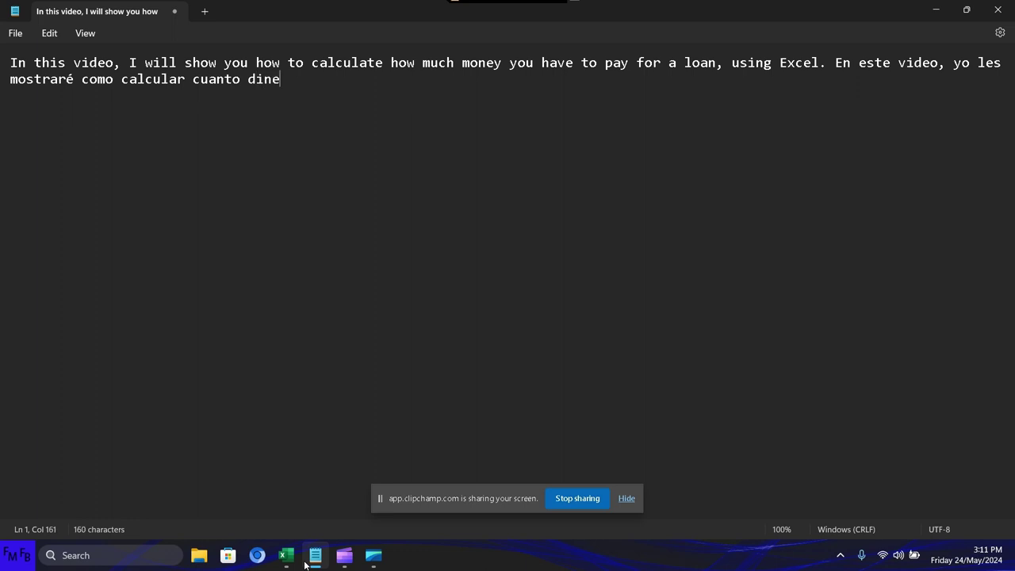
text(ro hay q)
text(ue pagar me)
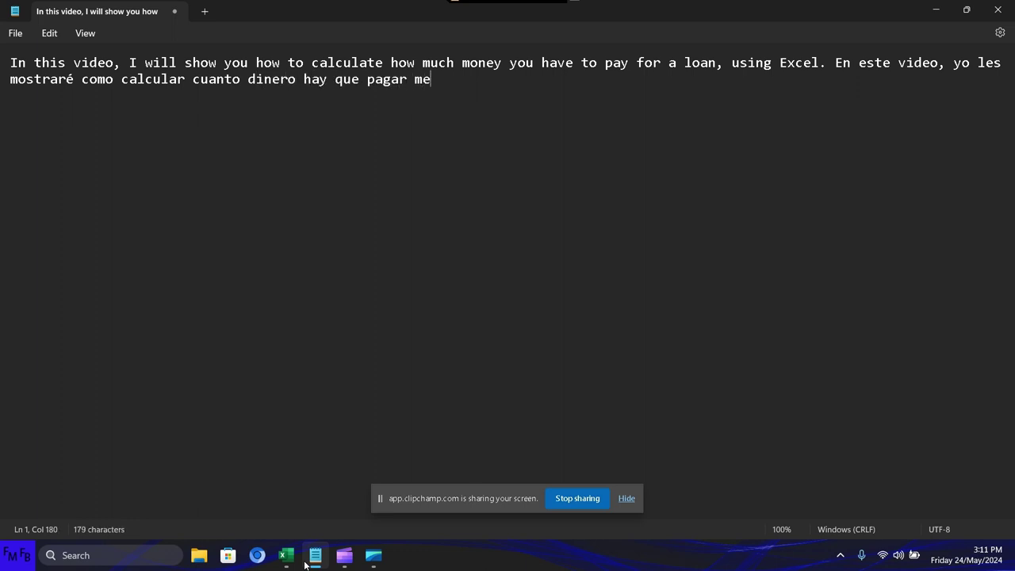
text(nsualmen)
text(t )
text(e p)
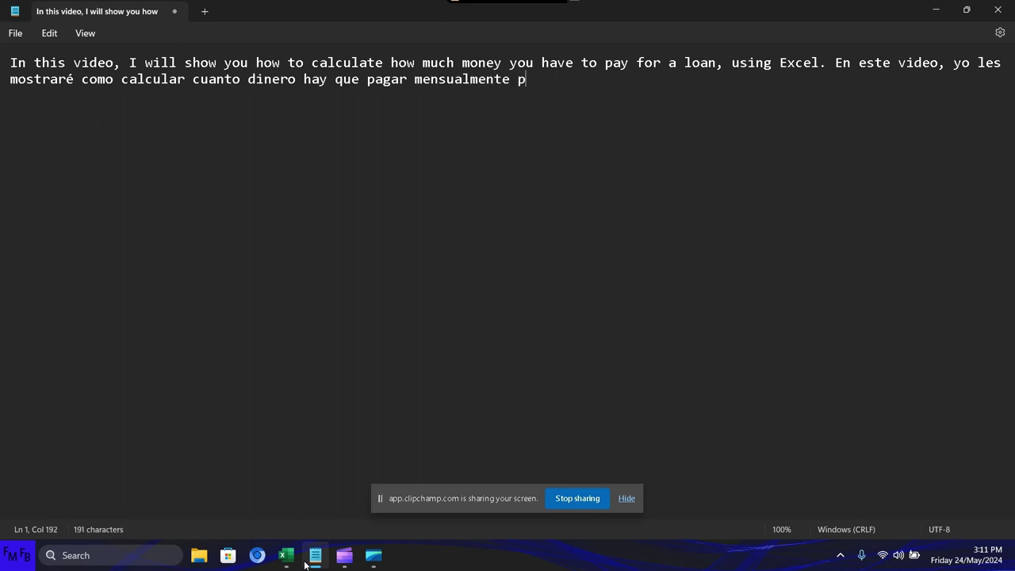
text(or un pr)
text(estamo)
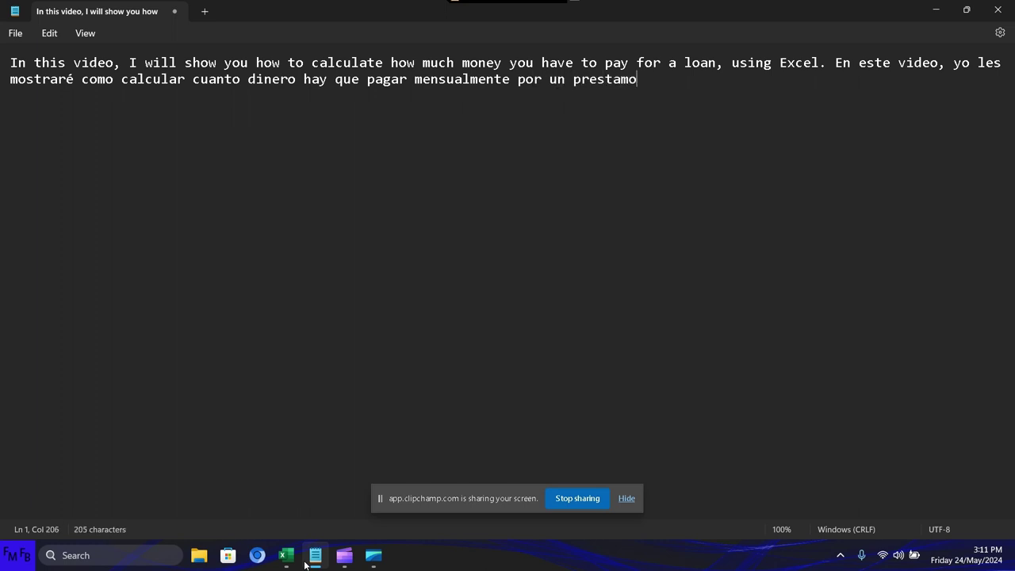
text(, usand)
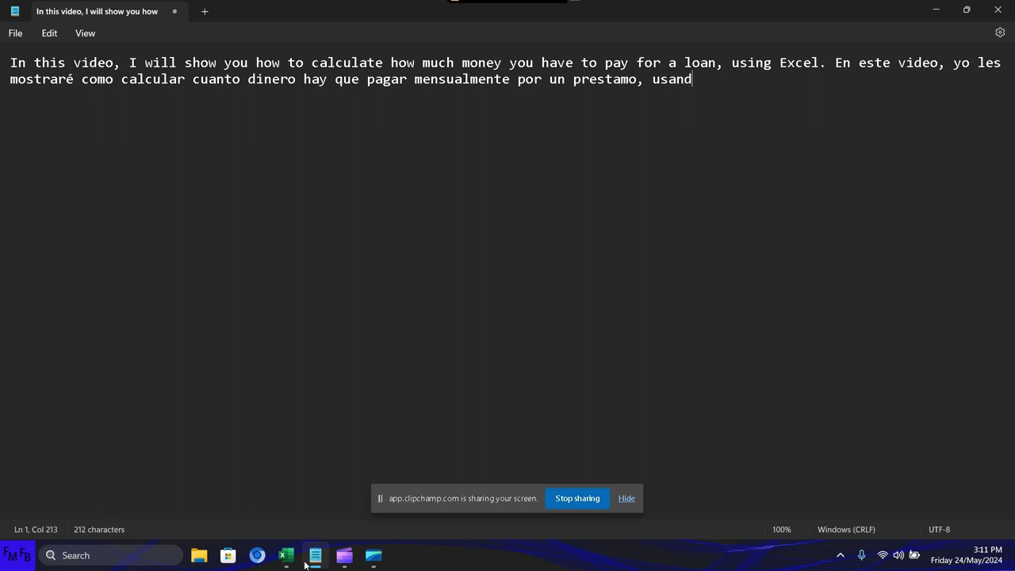
text(o Excel)
text(.)
key(alt+Tab)
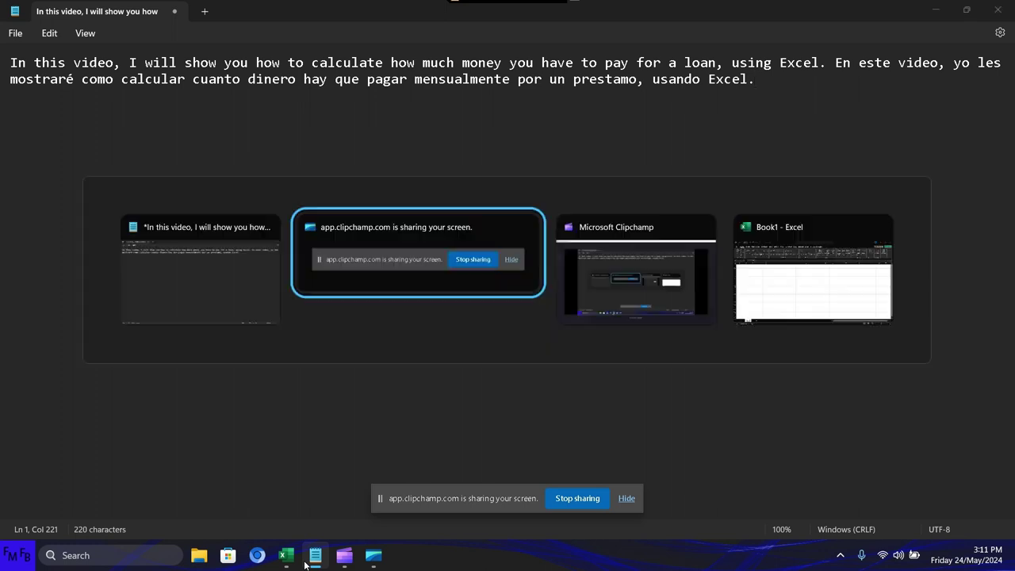
key(Tab)
key(Tab)
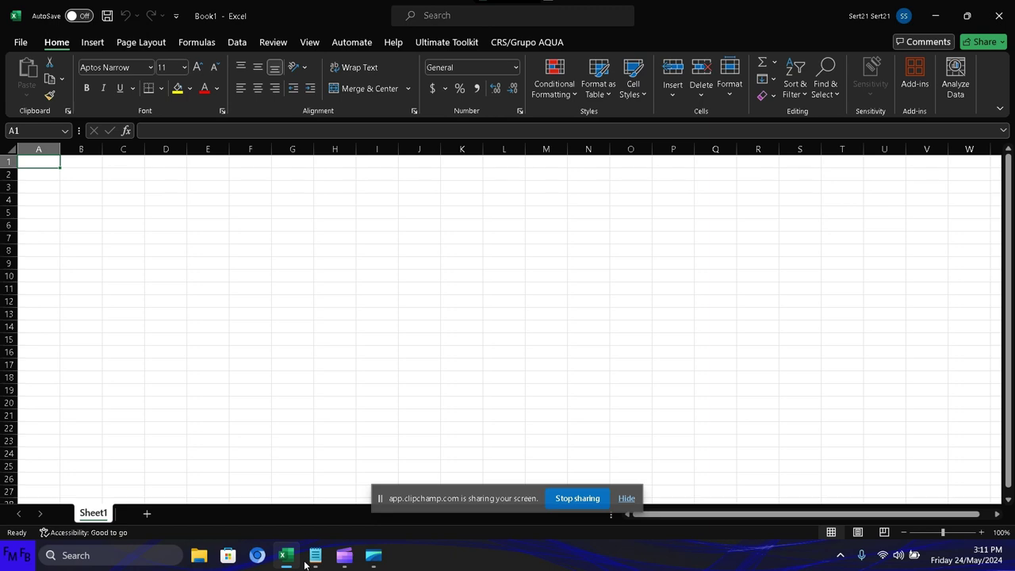
Label A1 'yearly rate/taza anual' and A2 'months/meses'.
text(yea)
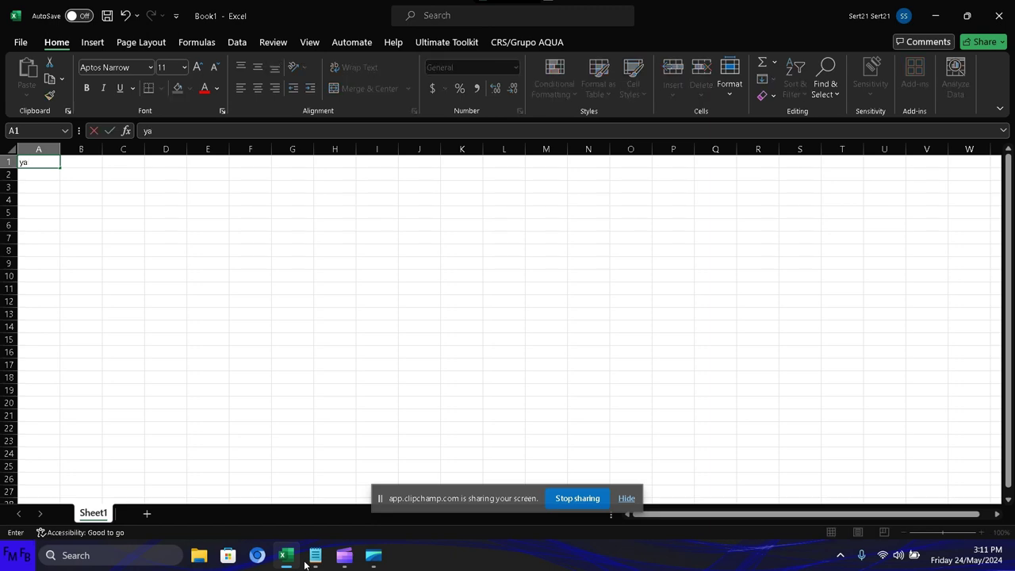
text(rly)
text( rate)
text((%))
key(BackSpace)
key(BackSpace)
key(BackSpace)
key(BackSpace)
text(/)
text(ta)
text(za anual)
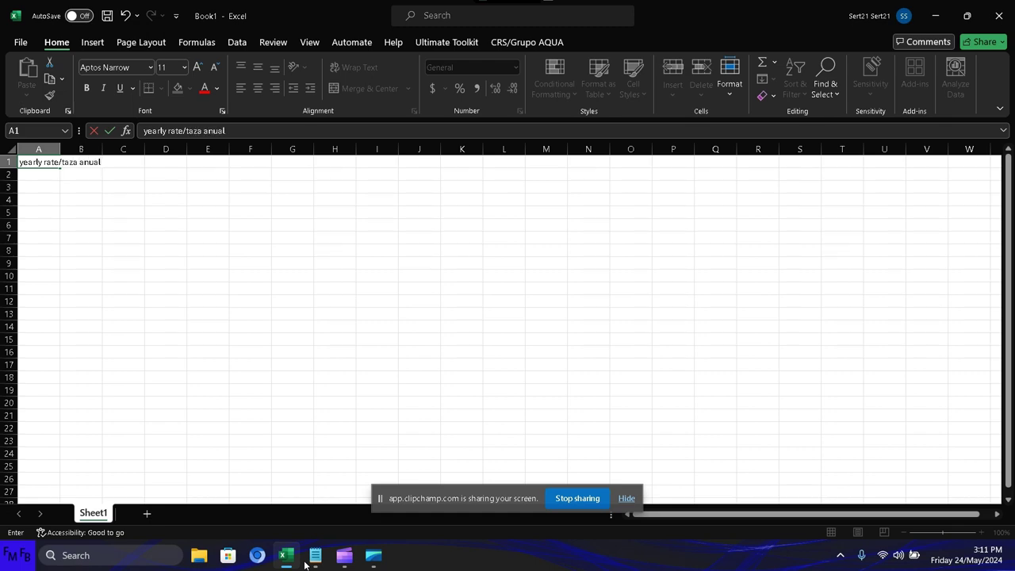
key(Return)
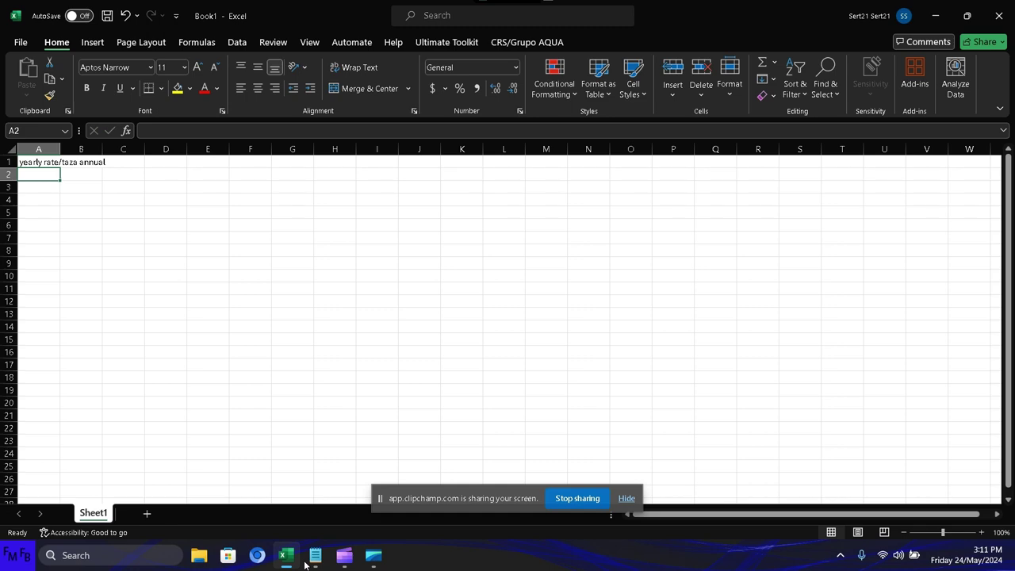
text(mon)
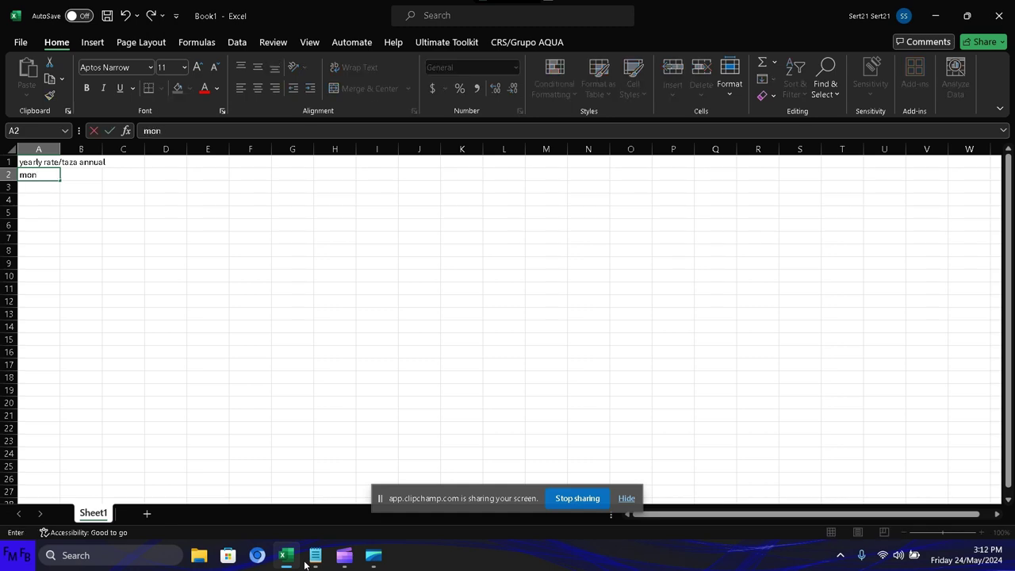
text(ths)
text(/meses)
key(Return)
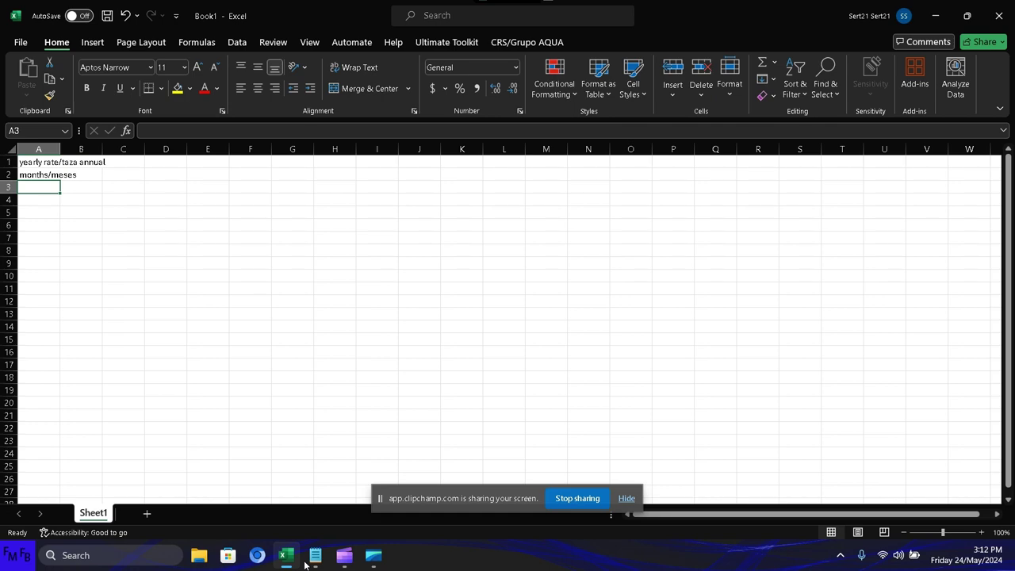
key(alt+Tab)
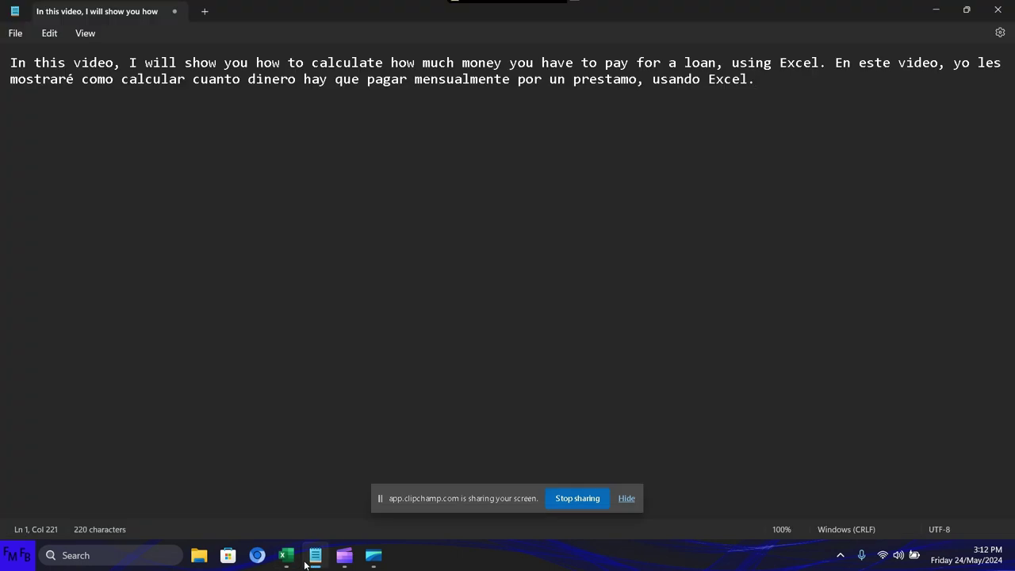
key(alt+Tab)
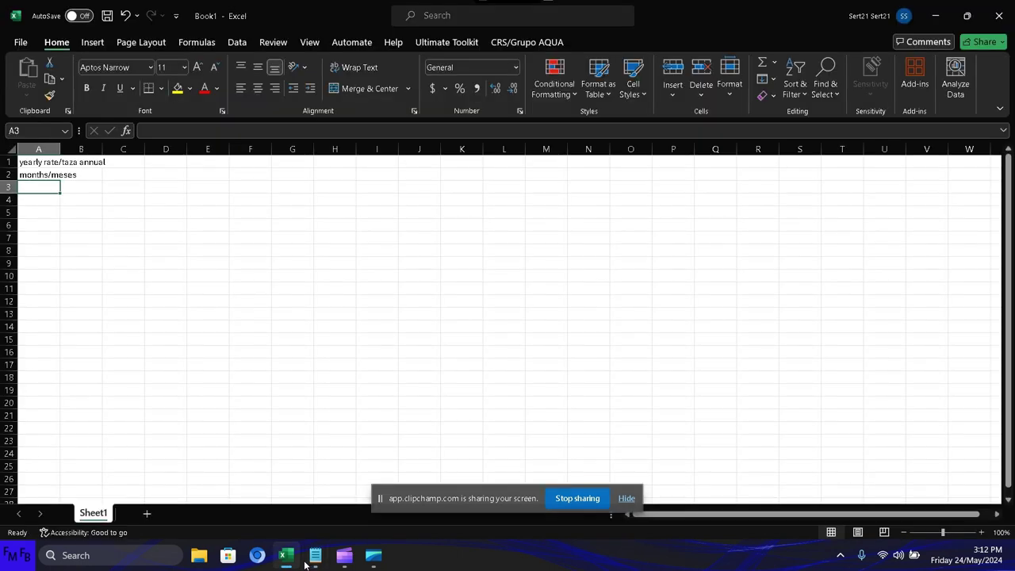
Label A3 'loan/prestamo' and enter 6%, 60 and 240000 in B1 to B3.
text(loan)
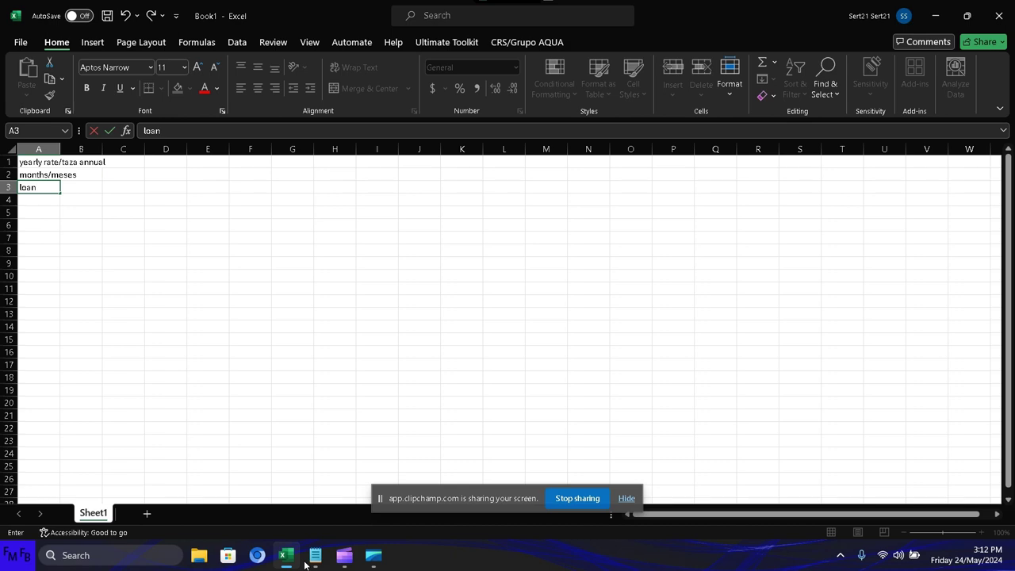
text(/pre)
text(stamo)
key(Up)
key(Up)
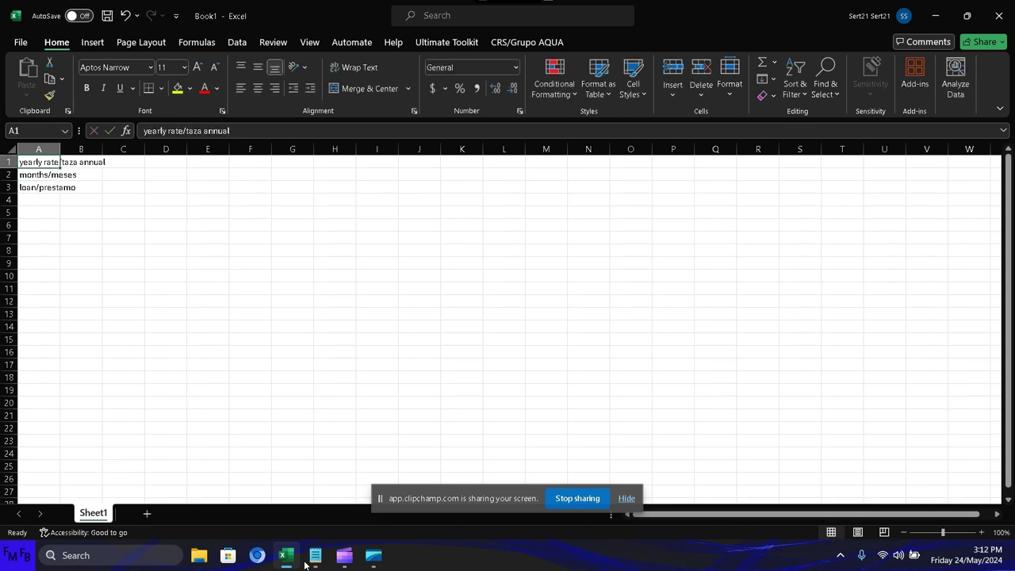
key(Right)
text(6)
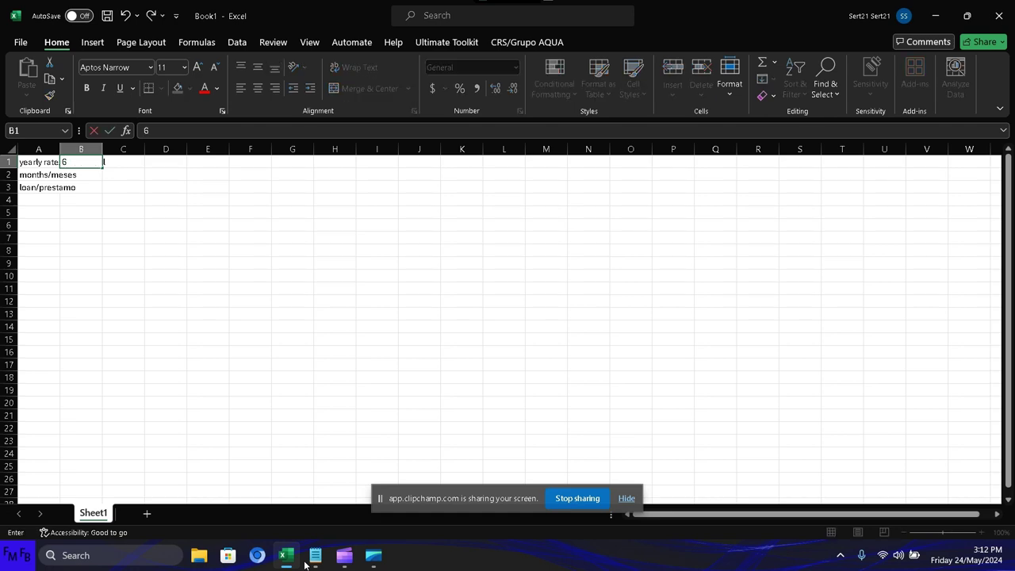
text(%)
key(Return)
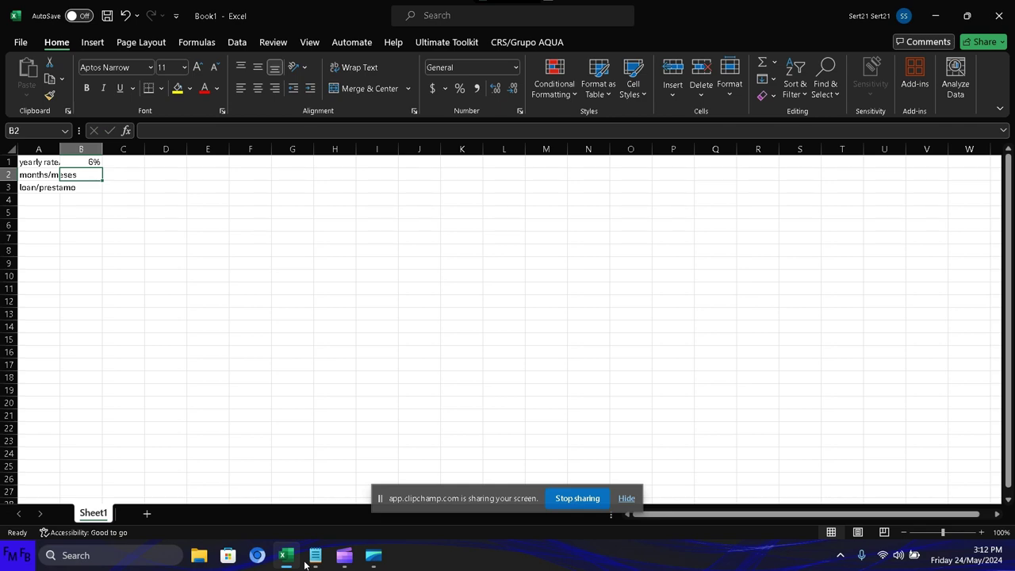
text(6)
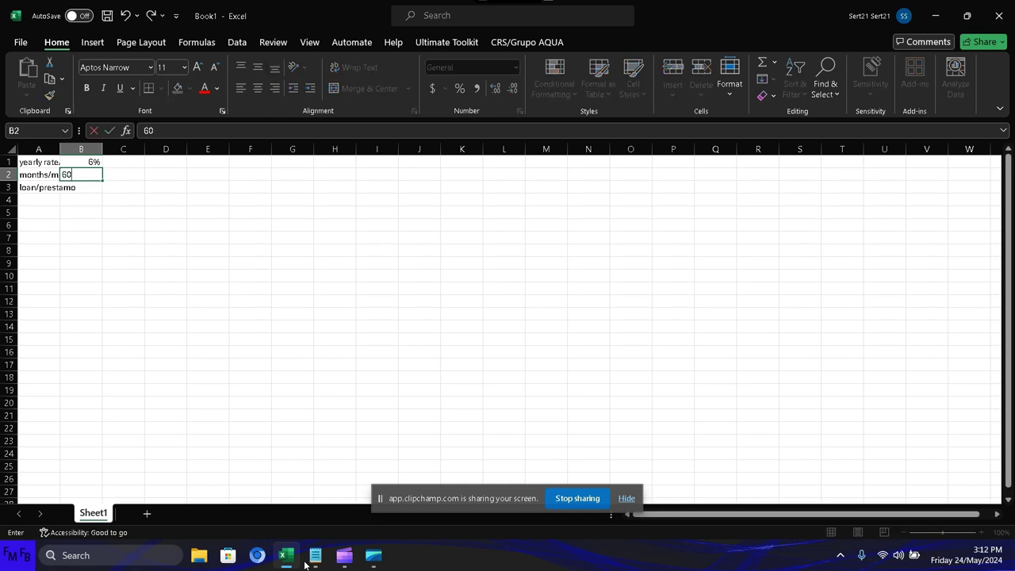
text(0)
key(Return)
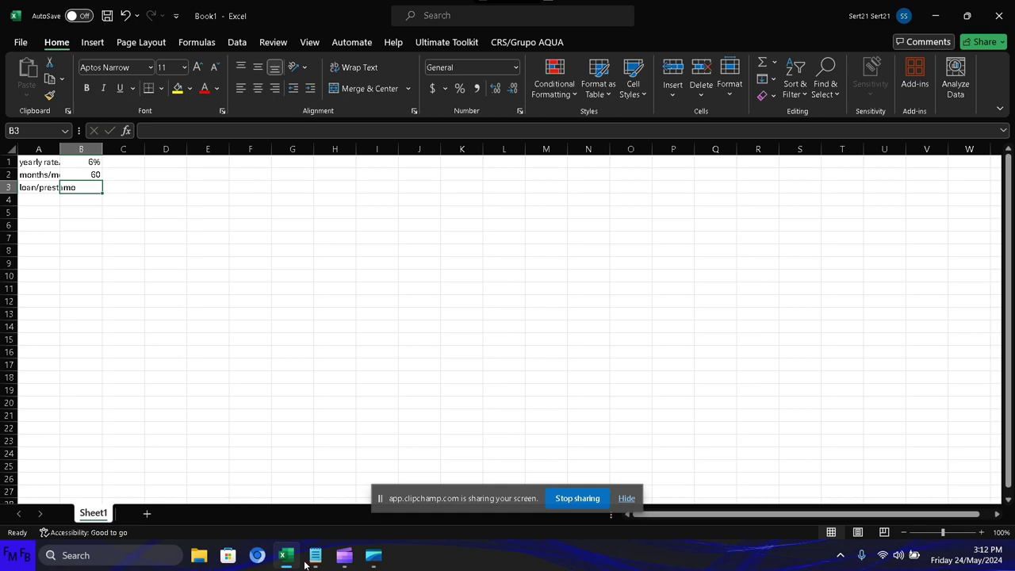
text(2400)
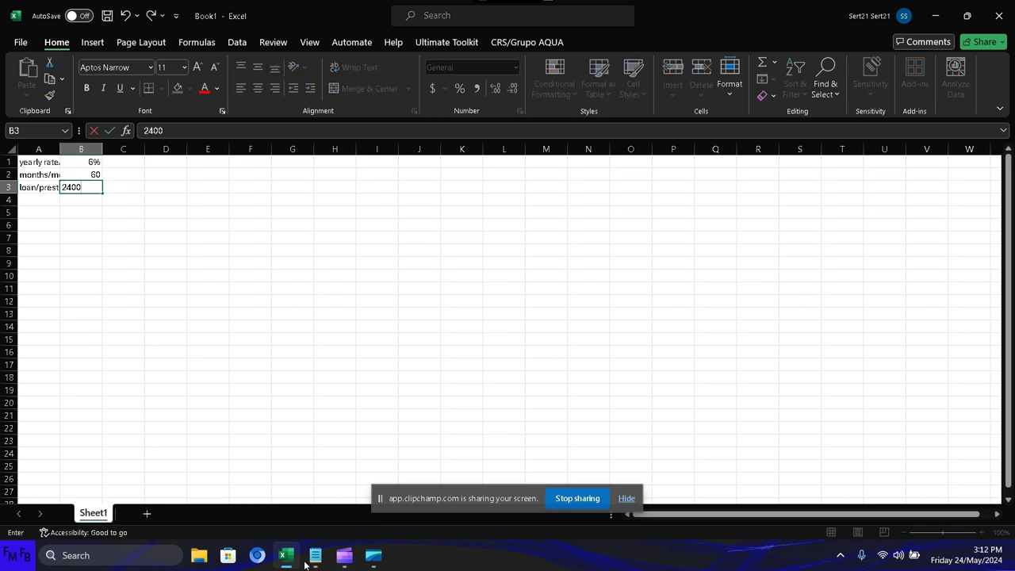
text(00)
key(ctrl+Return)
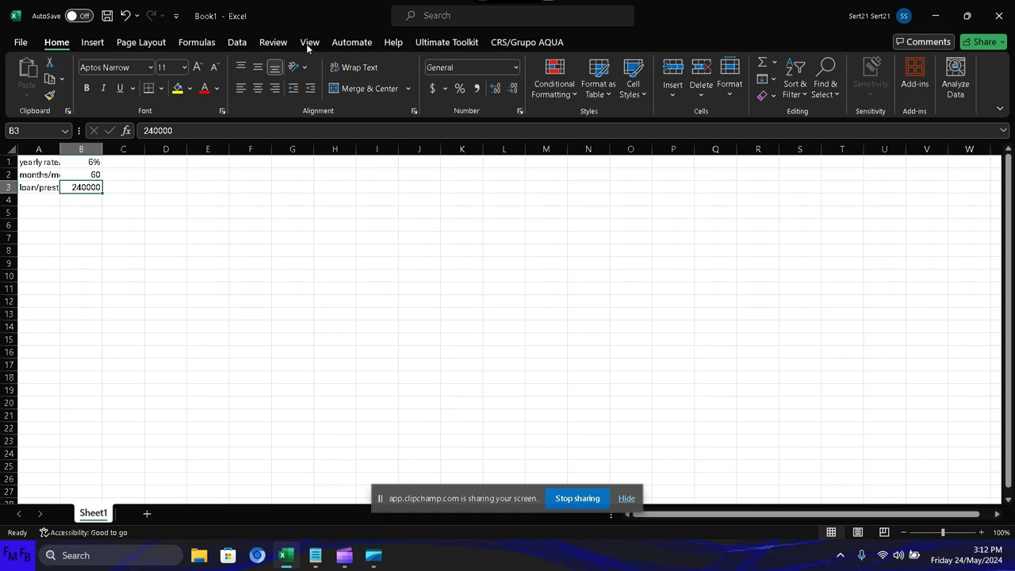
Open the Accounting format settings for the loan amount and browse the currency symbols.
click(446, 89)
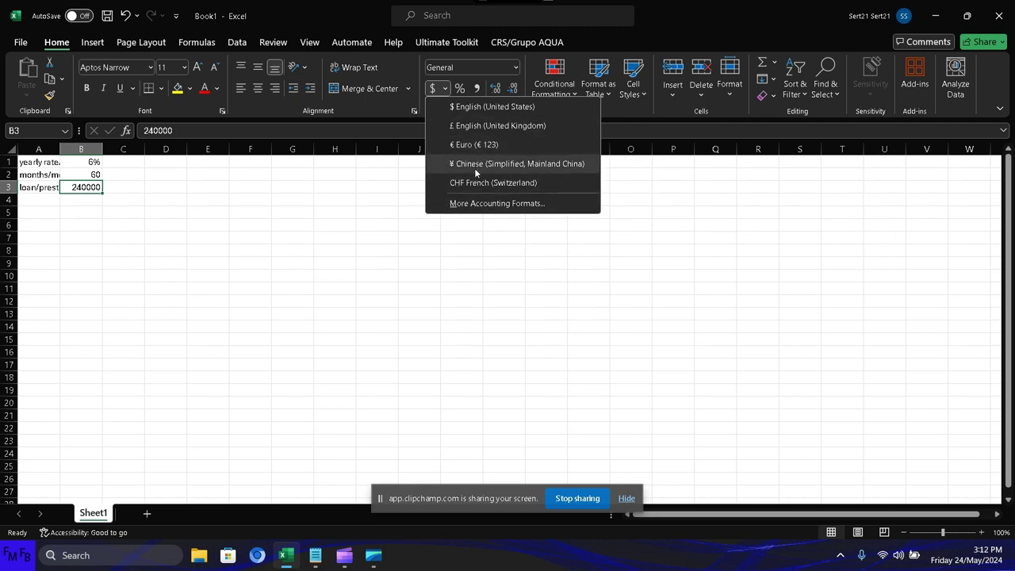
click(468, 205)
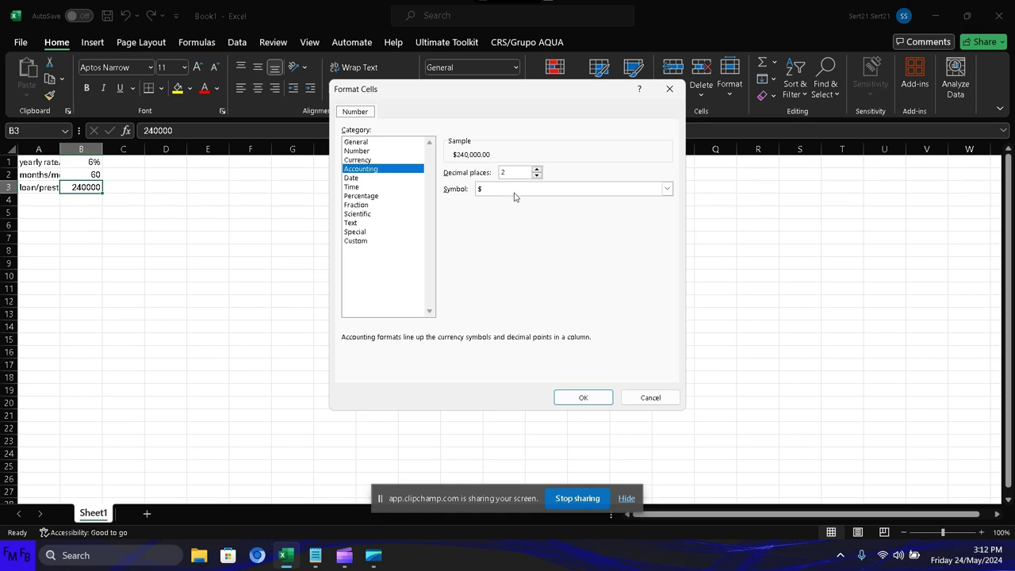
click(667, 188)
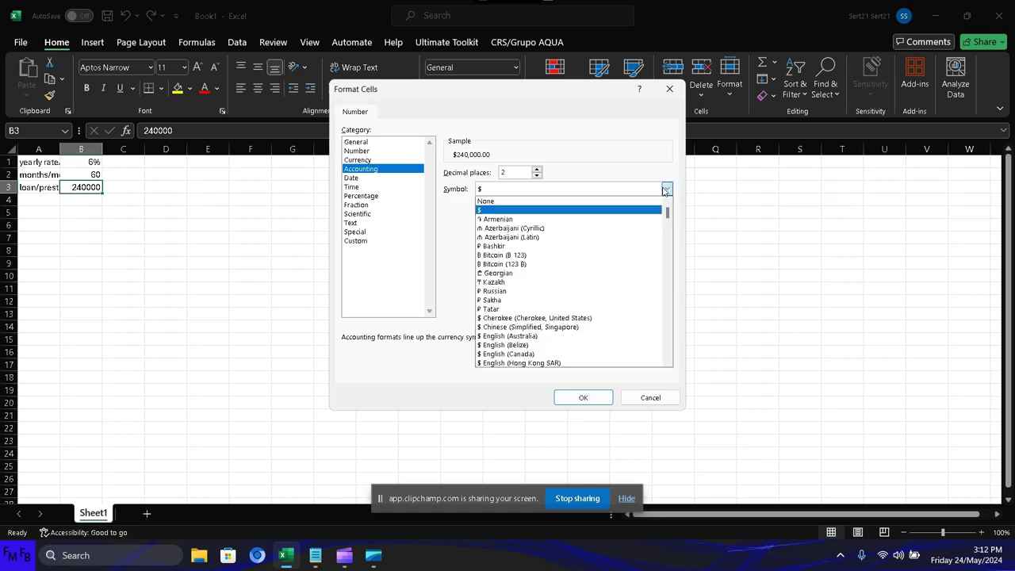
scroll(641, 256, down, 1)
scroll(640, 256, down, 2)
scroll(641, 256, down, 2)
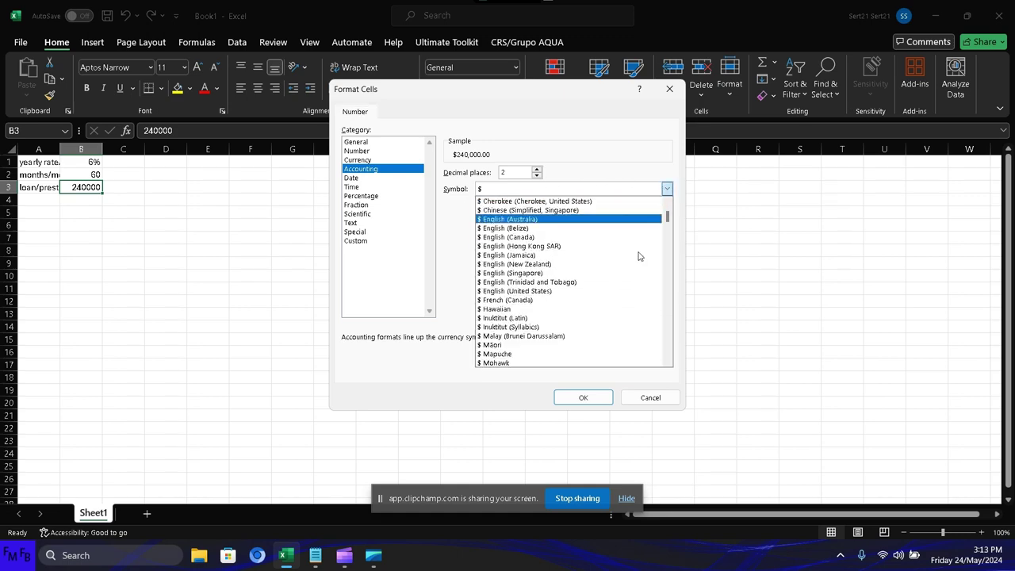
scroll(639, 256, down, 1)
scroll(637, 255, down, 1)
scroll(637, 256, down, 2)
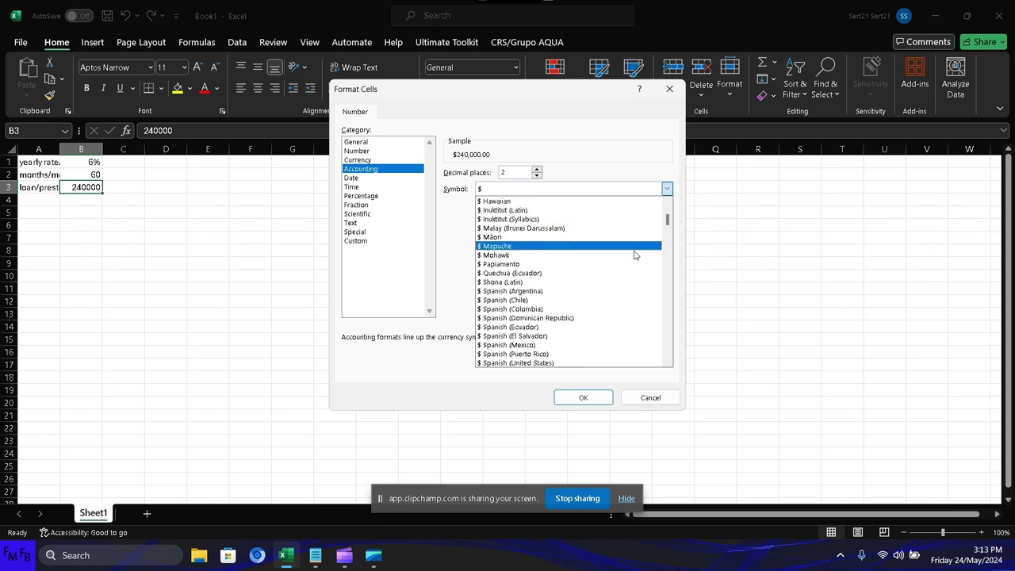
scroll(634, 255, down, 2)
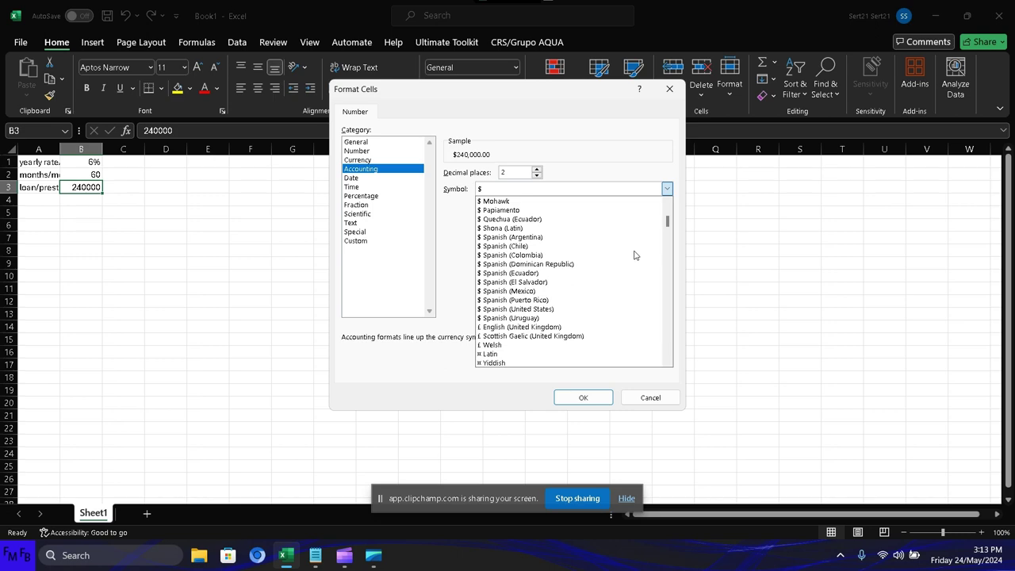
scroll(635, 254, down, 1)
scroll(635, 255, down, 1)
scroll(635, 254, down, 1)
scroll(634, 254, down, 1)
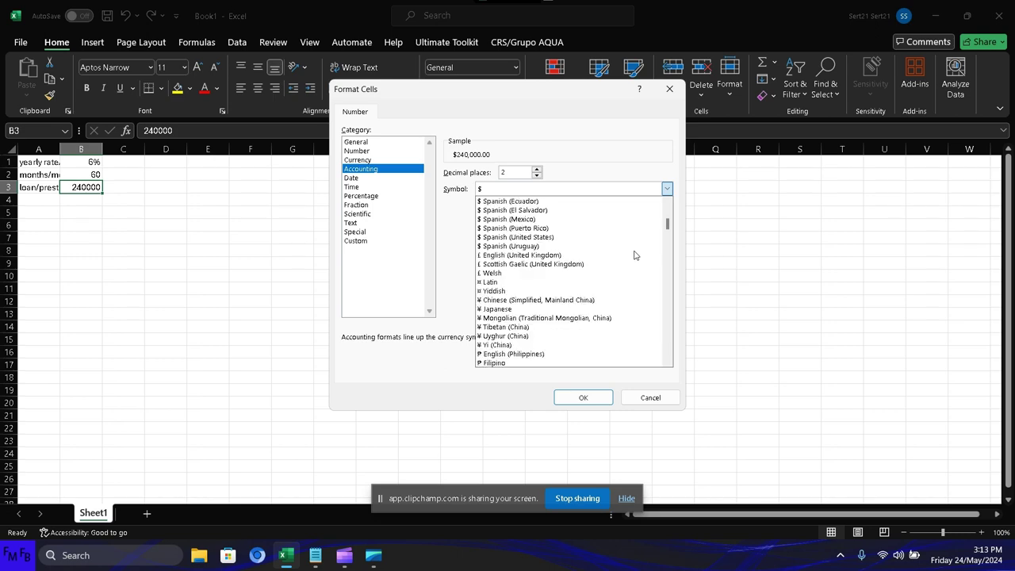
scroll(635, 255, down, 1)
scroll(634, 255, down, 1)
scroll(635, 255, down, 2)
scroll(635, 254, down, 3)
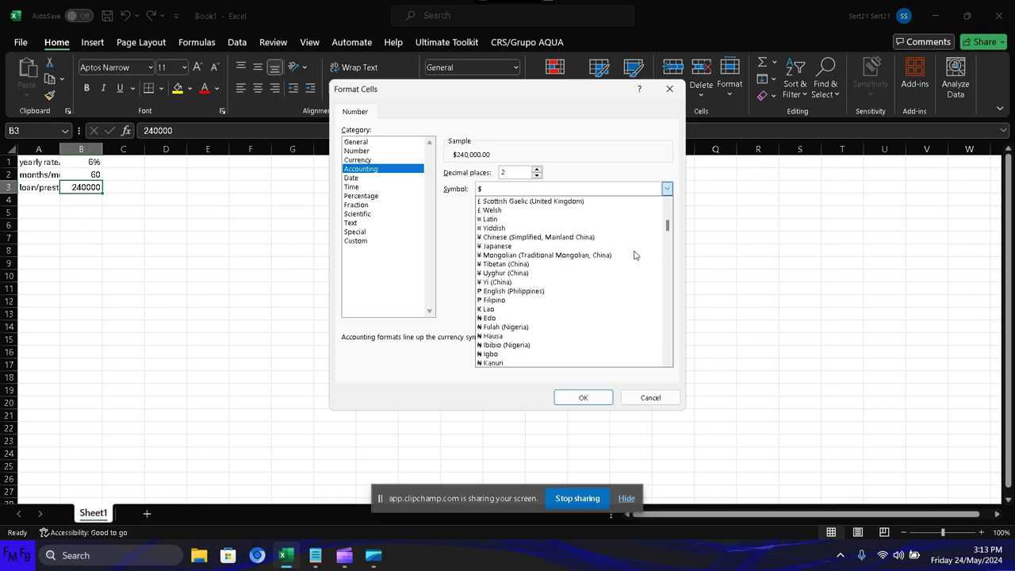
scroll(635, 254, down, 1)
scroll(634, 255, down, 1)
scroll(635, 254, down, 1)
scroll(634, 255, down, 1)
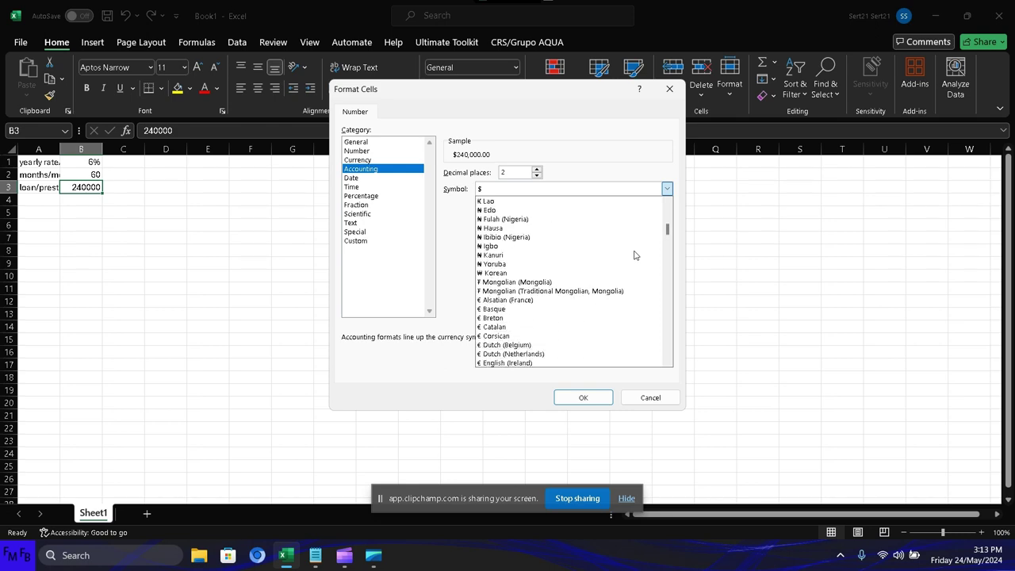
scroll(634, 255, down, 1)
scroll(634, 254, down, 1)
scroll(634, 254, down, 2)
scroll(635, 254, down, 1)
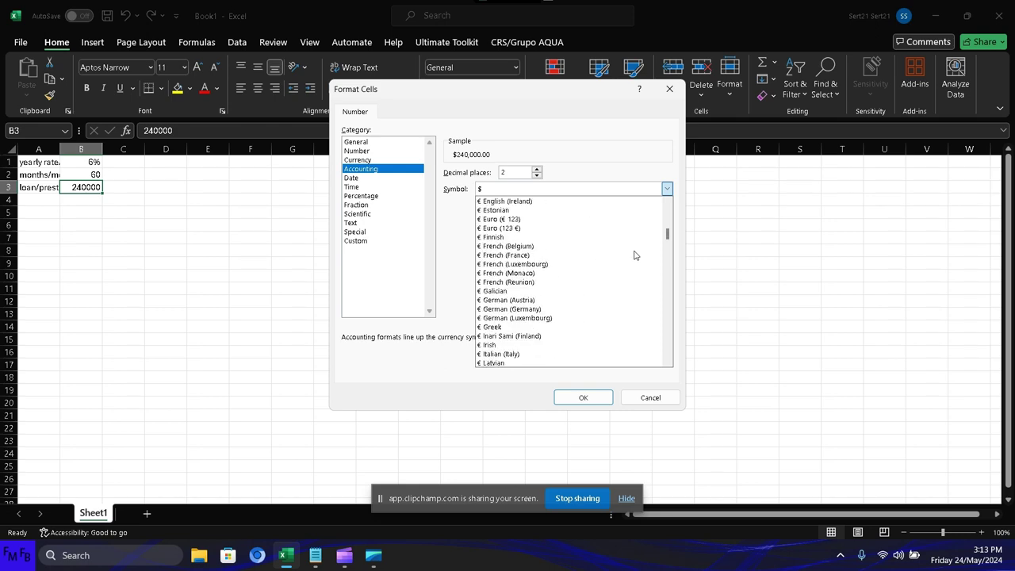
scroll(634, 255, down, 1)
scroll(635, 254, down, 2)
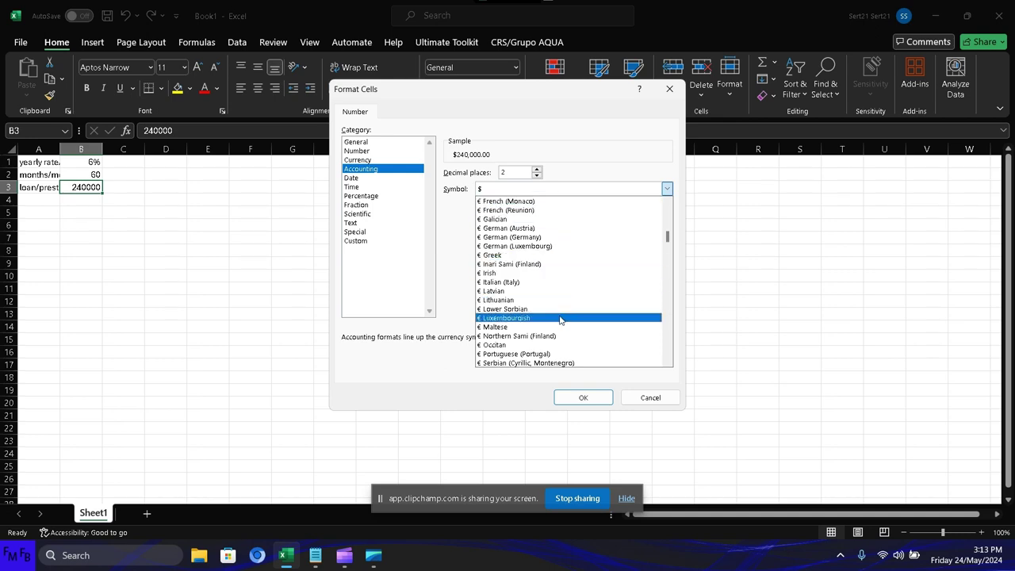
Choose HNL as the accounting currency symbol, previewing HNL 240,000.00.
key(l)
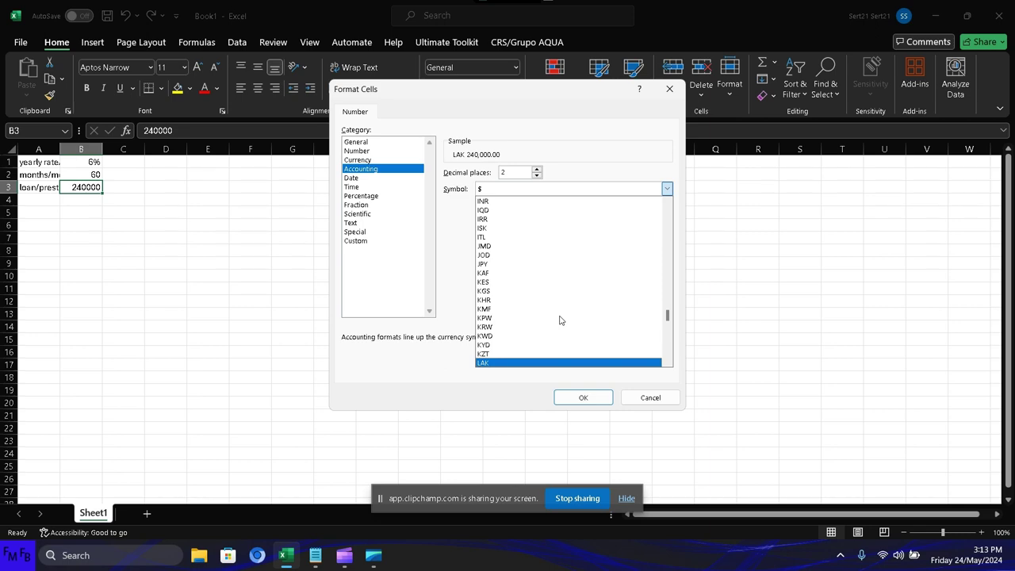
key(Down)
key(Down)
key(Down)
key(Down)
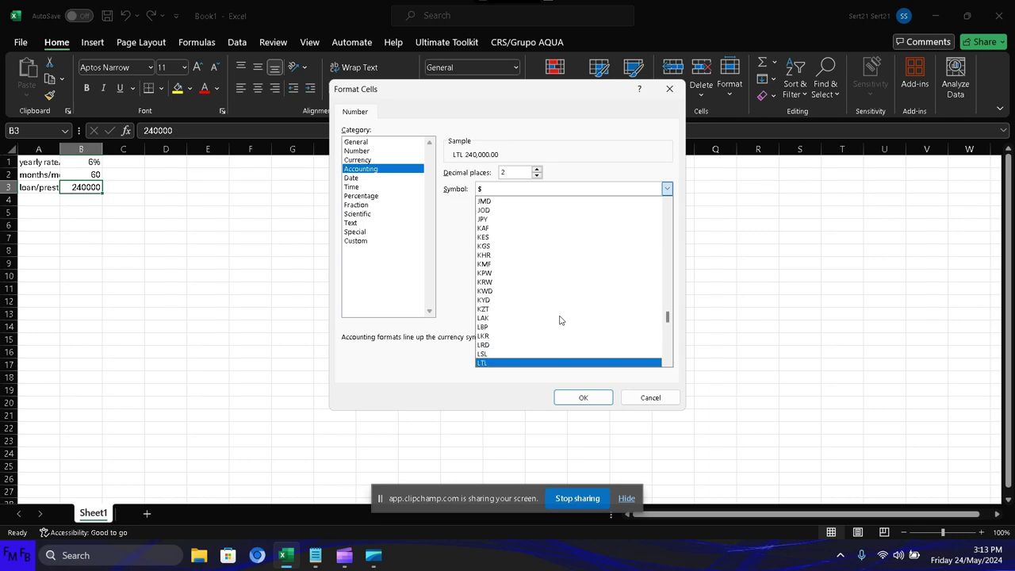
key(Down)
key(Down)
key(Down)
key(Down)
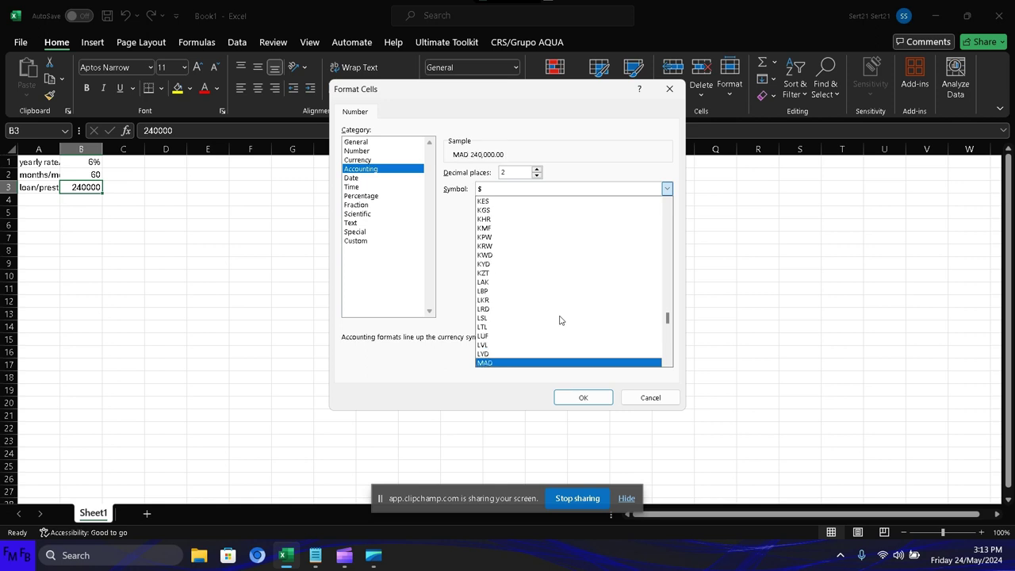
key(Down)
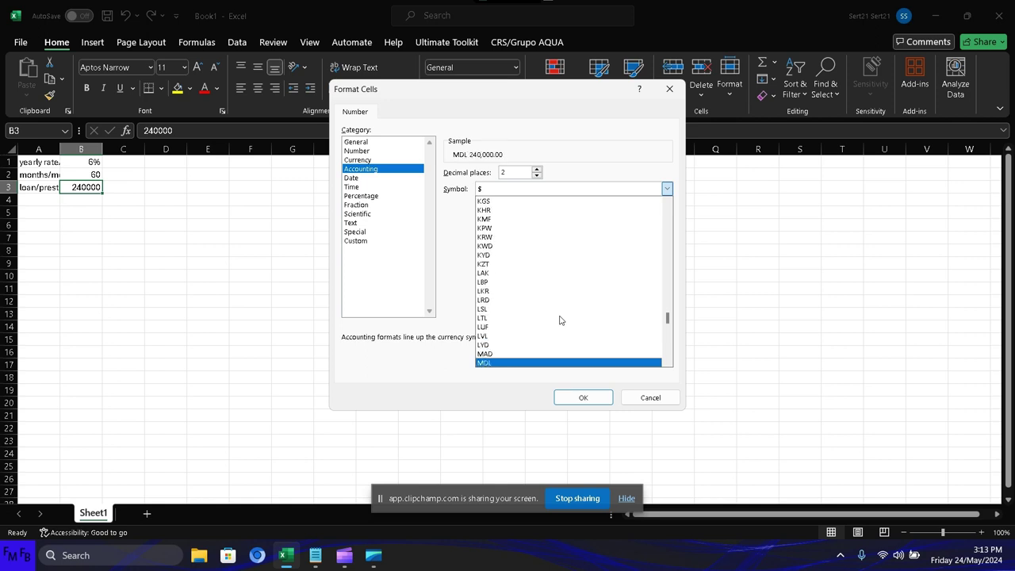
key(Up)
key(Up)
key(Up)
key(Up)
key(Up)
key(Up)
key(Up)
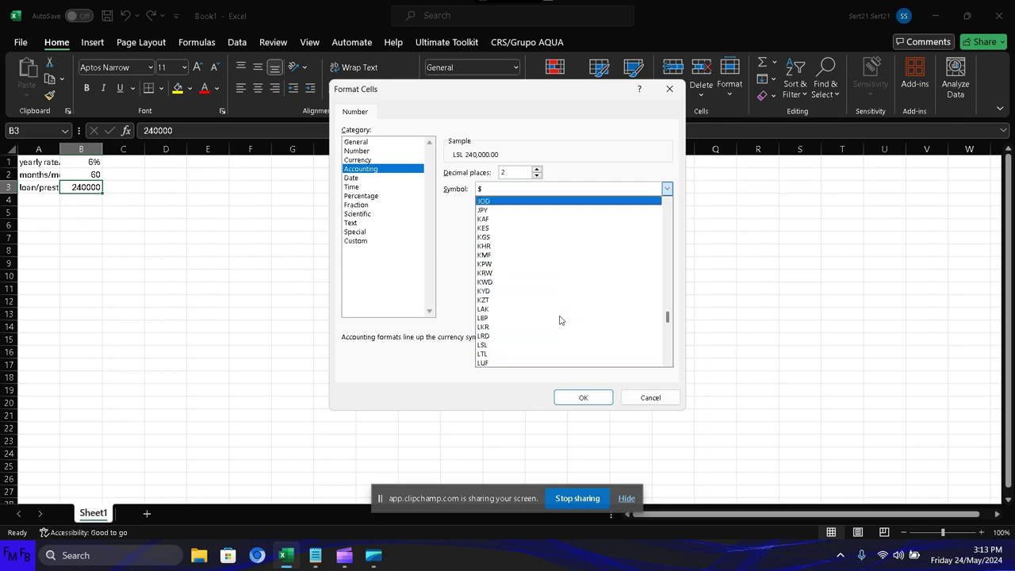
key(Up)
key(Up)
key(Up)
key(Up)
key(Up)
key(Up)
key(Up)
key(Up)
key(Up)
key(Up)
key(Up)
key(Up)
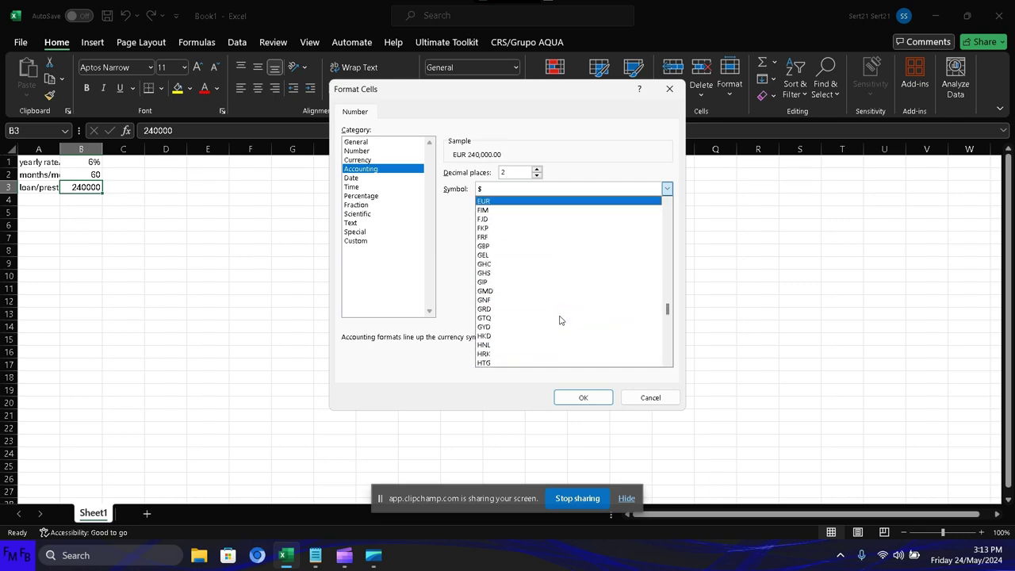
key(Up)
key(Up)
key(Up)
key(Up)
key(Up)
key(Up)
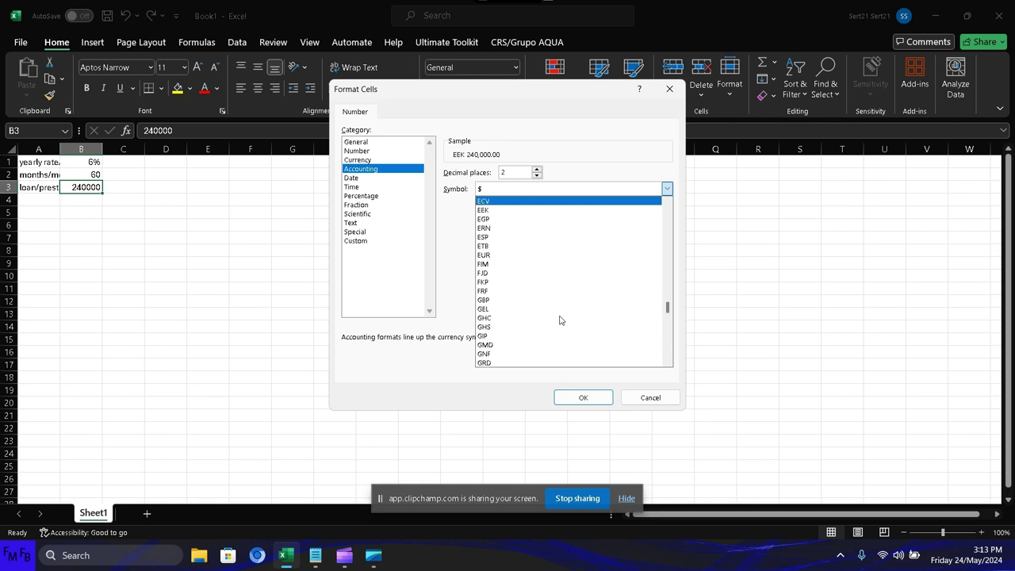
key(Up)
key(Up)
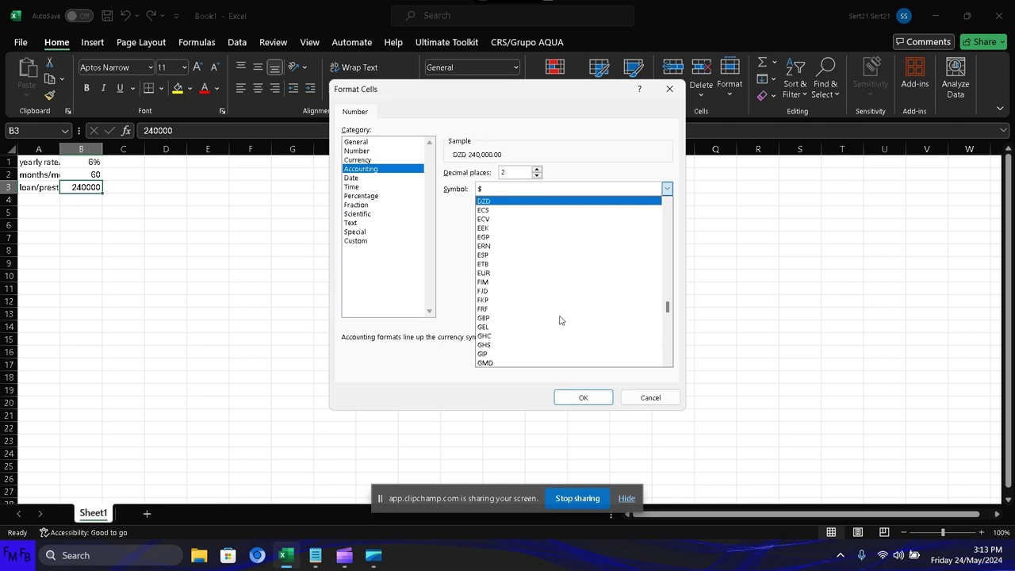
key(Page_Down)
key(Down)
key(Down)
key(Down)
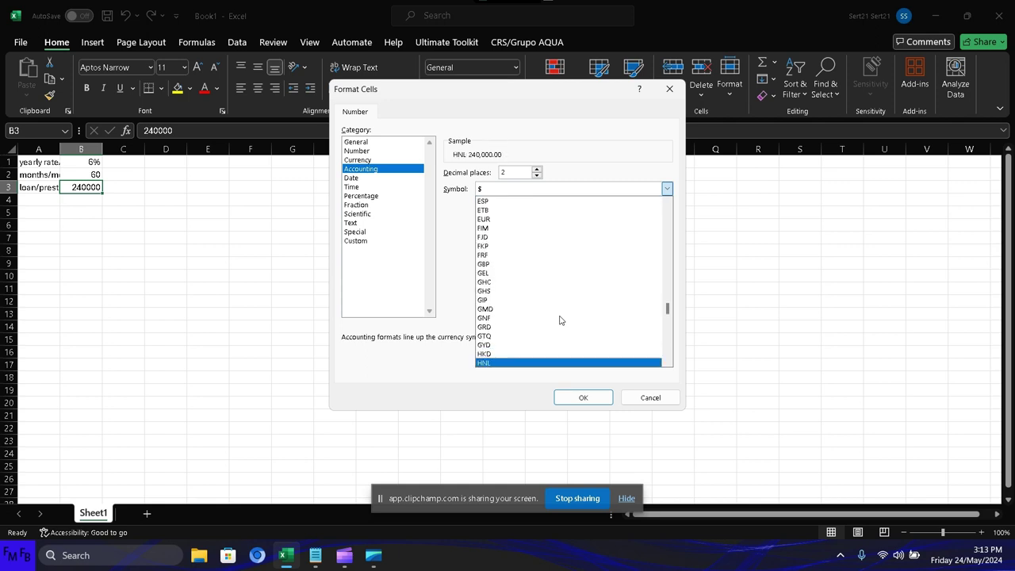
key(Return)
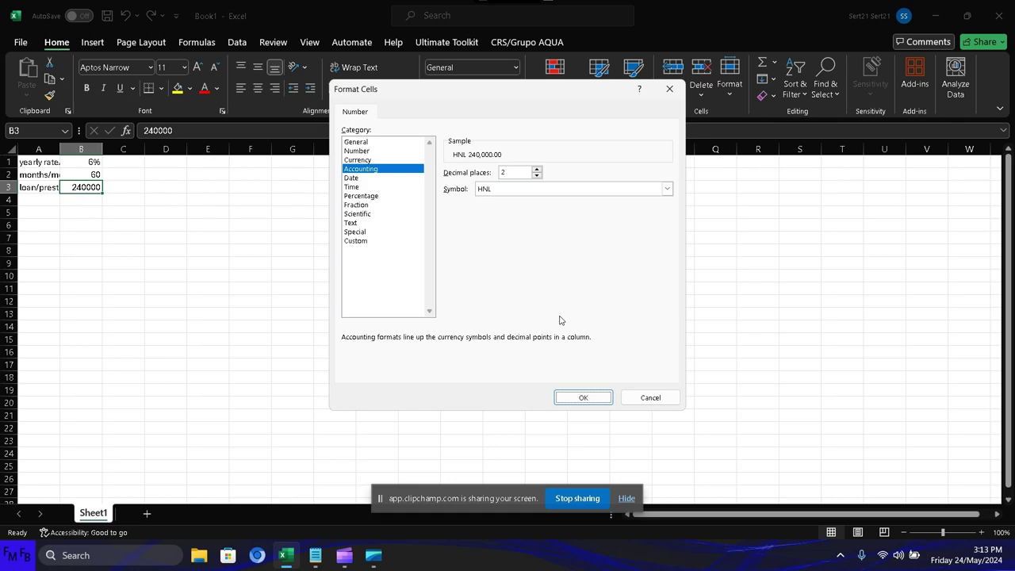
Apply the HNL accounting format and label A4 'monthly payment/Pago mensual'.
click(584, 398)
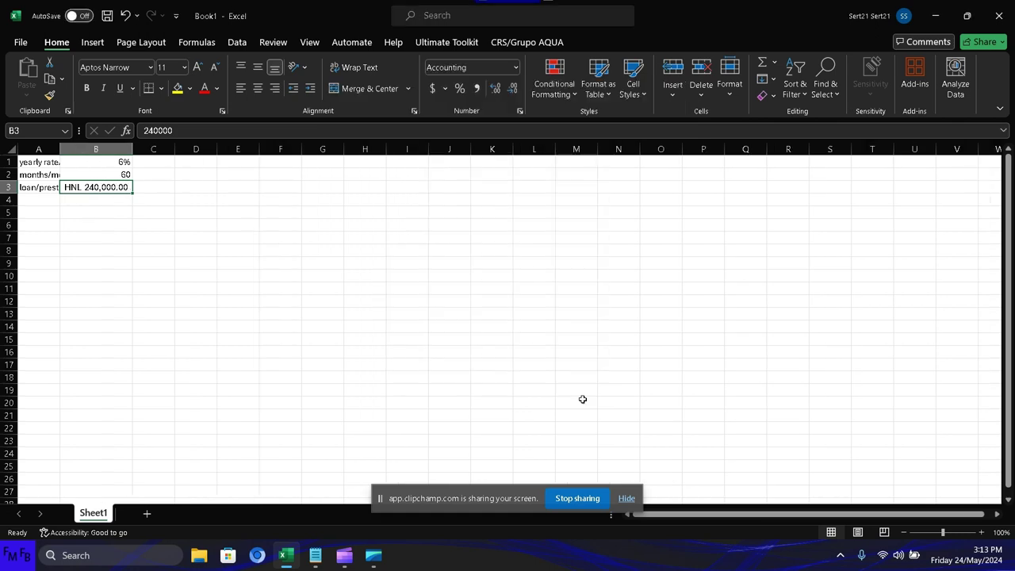
key(Down)
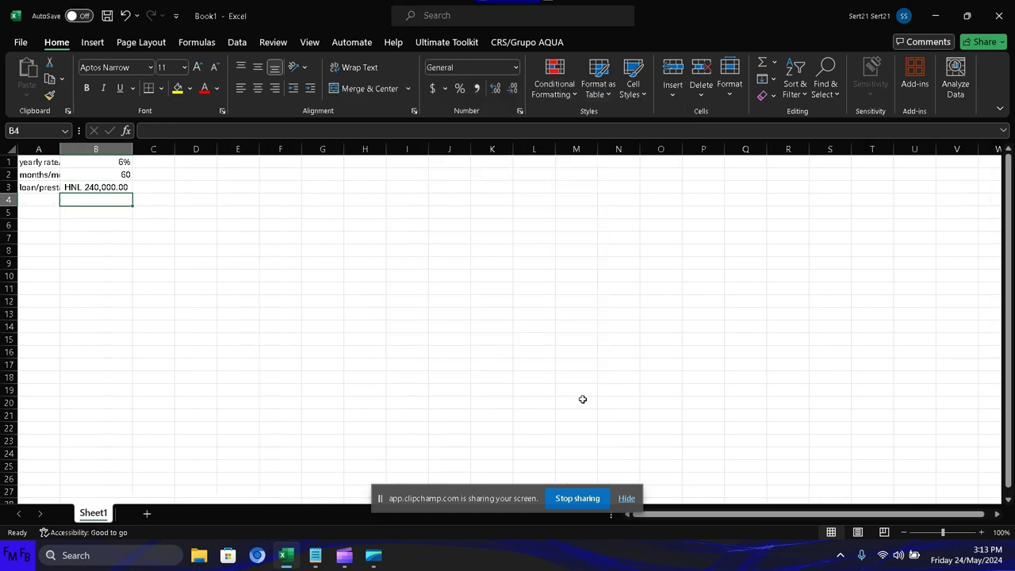
key(Left)
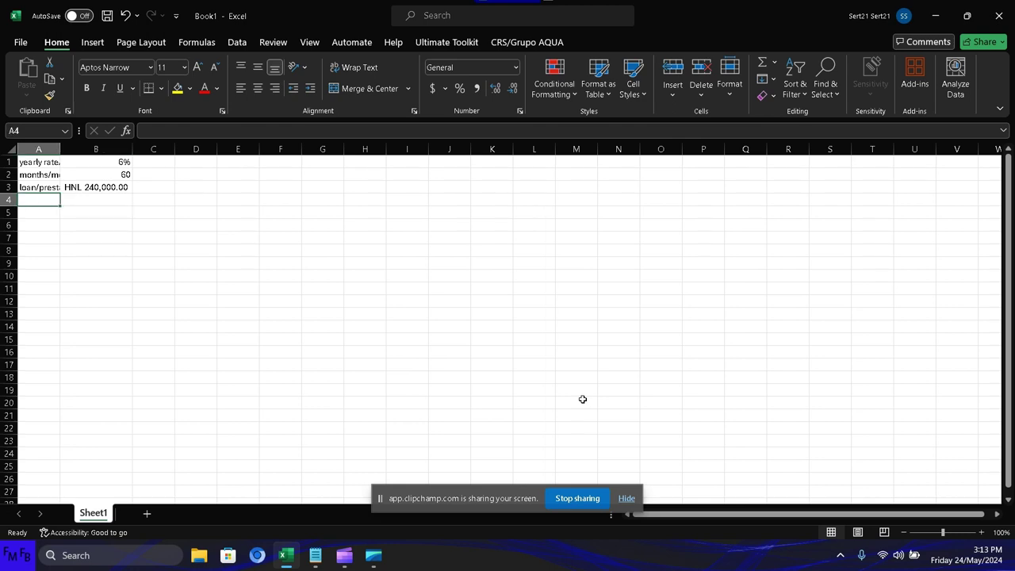
text(monto)
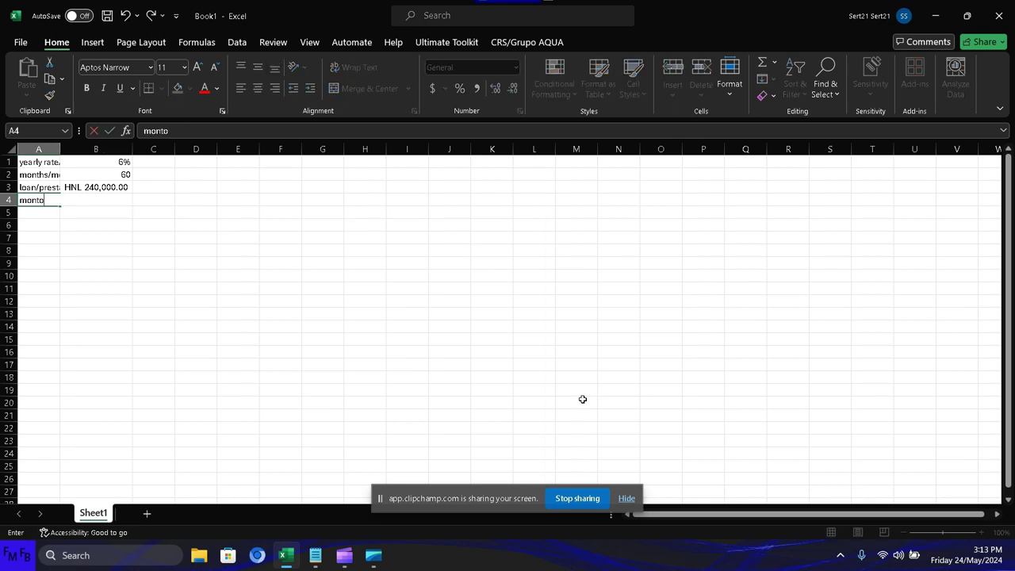
key(BackSpace)
key(BackSpace)
key(BackSpace)
key(BackSpace)
text(monthl)
text(y paymen)
text(t/P)
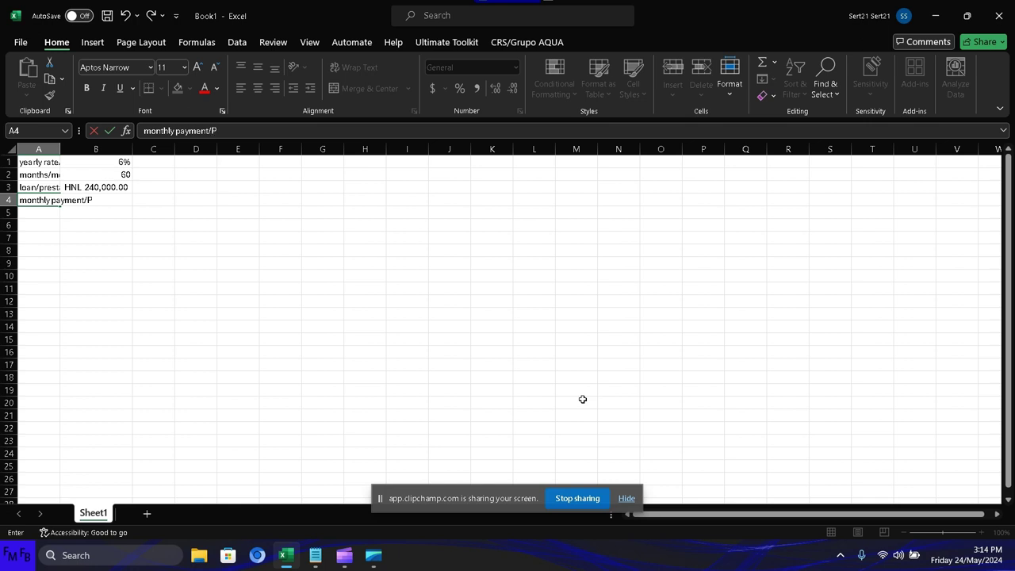
text(ago mensual)
key(Tab)
key(Left)
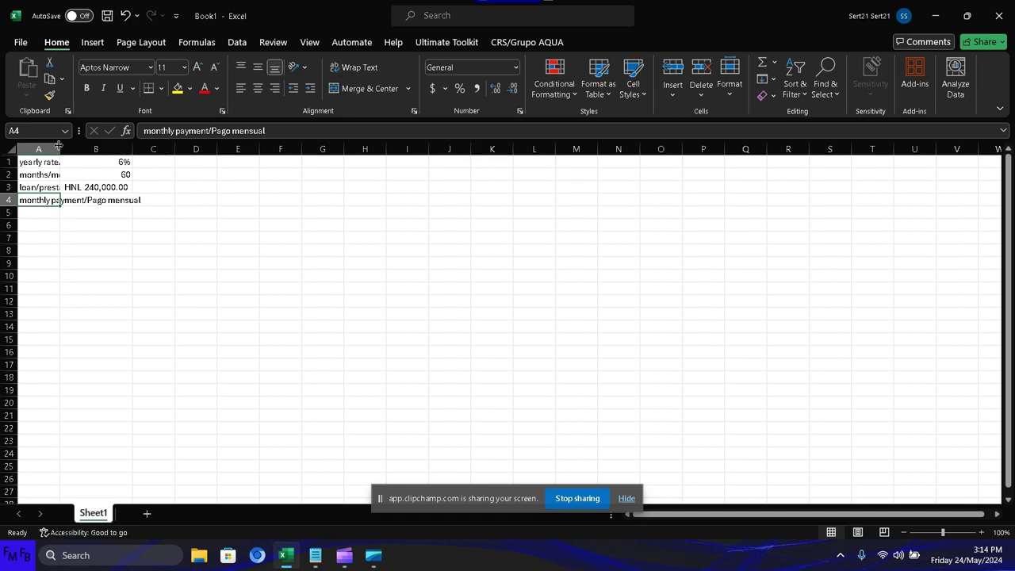
Widen column A and wrap the A4 label text.
drag(59, 145, 92, 147)
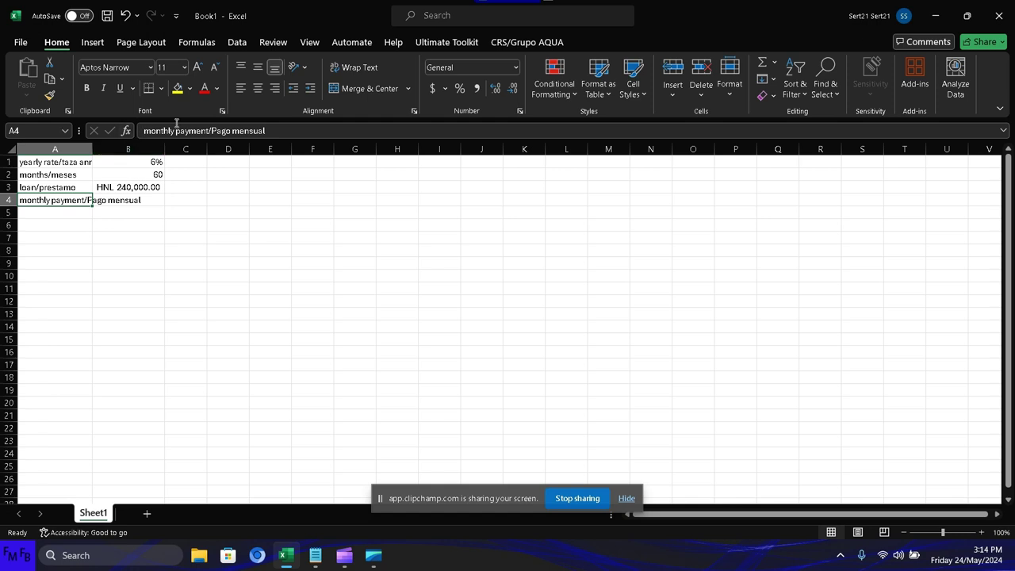
click(357, 68)
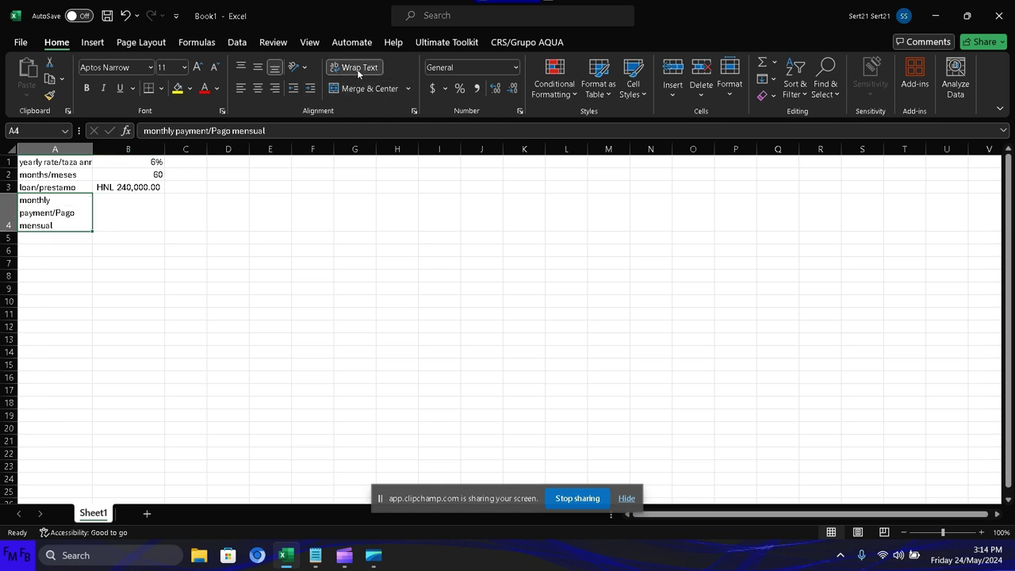
key(Right)
Enter =PMT(B1/12,B2,B3) in B4, giving ($4,639.87).
text(=)
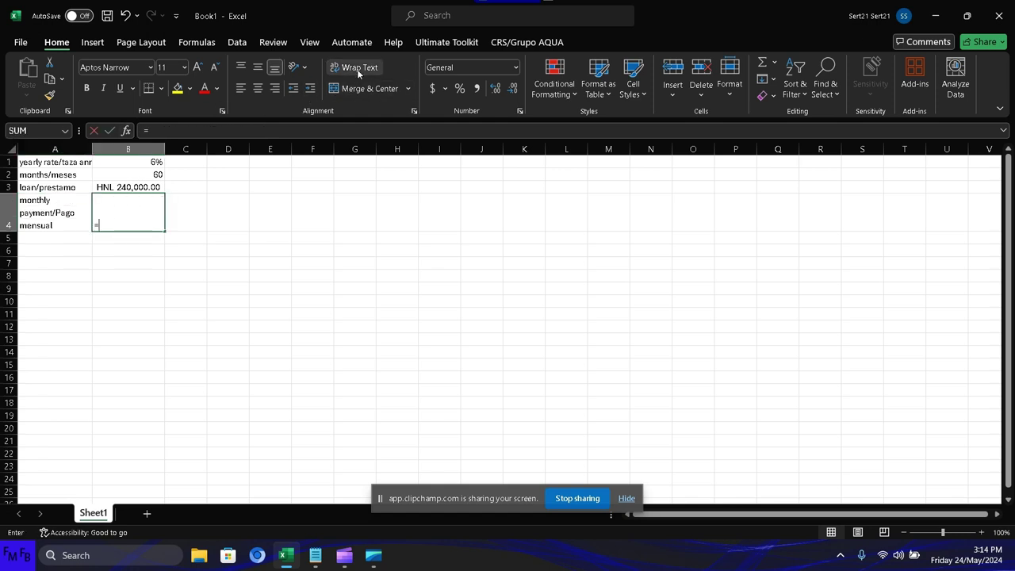
text(pmt()
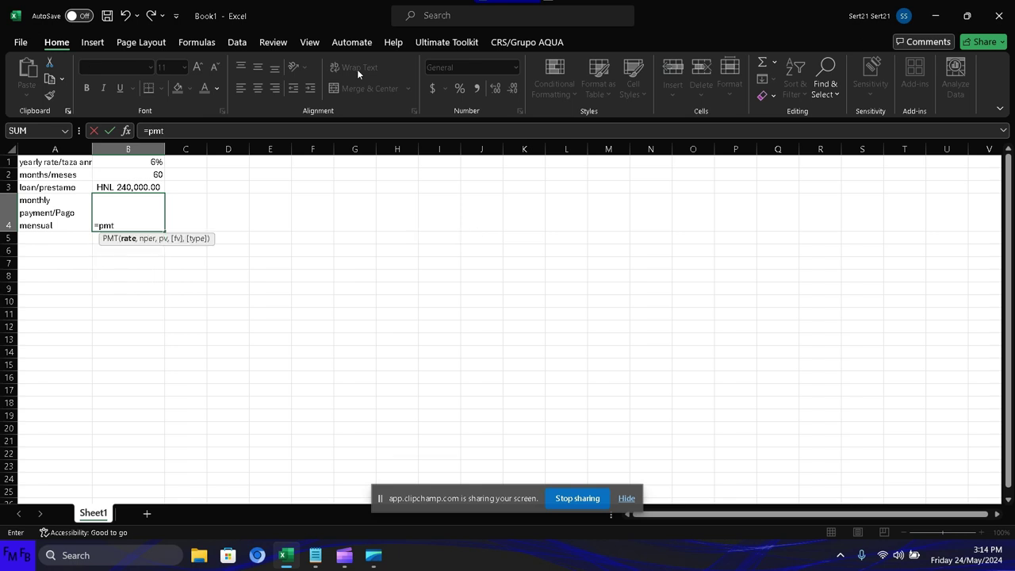
key(Up)
key(Up)
key(Up)
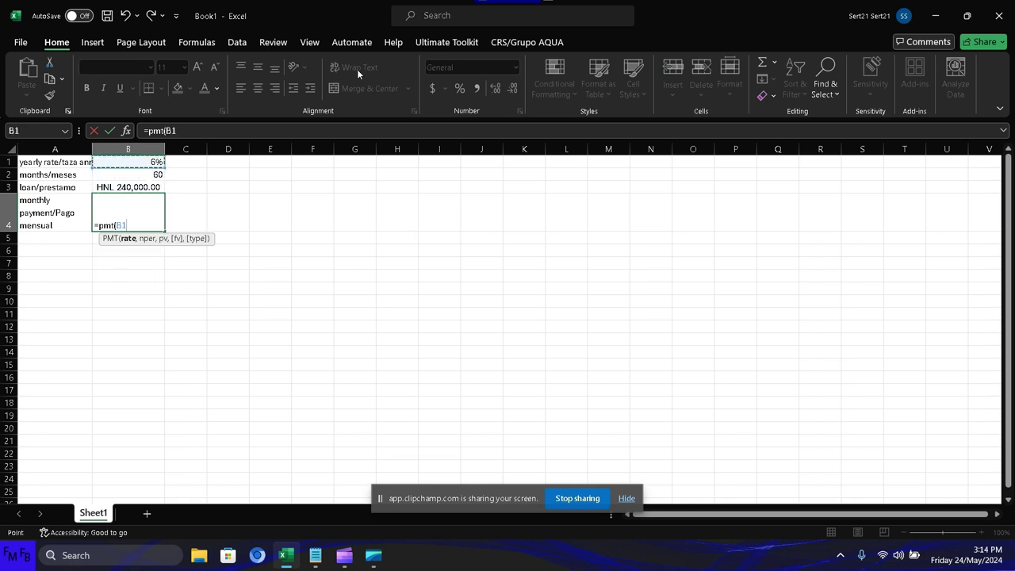
text(/1)
text(2,)
key(Up)
key(Up)
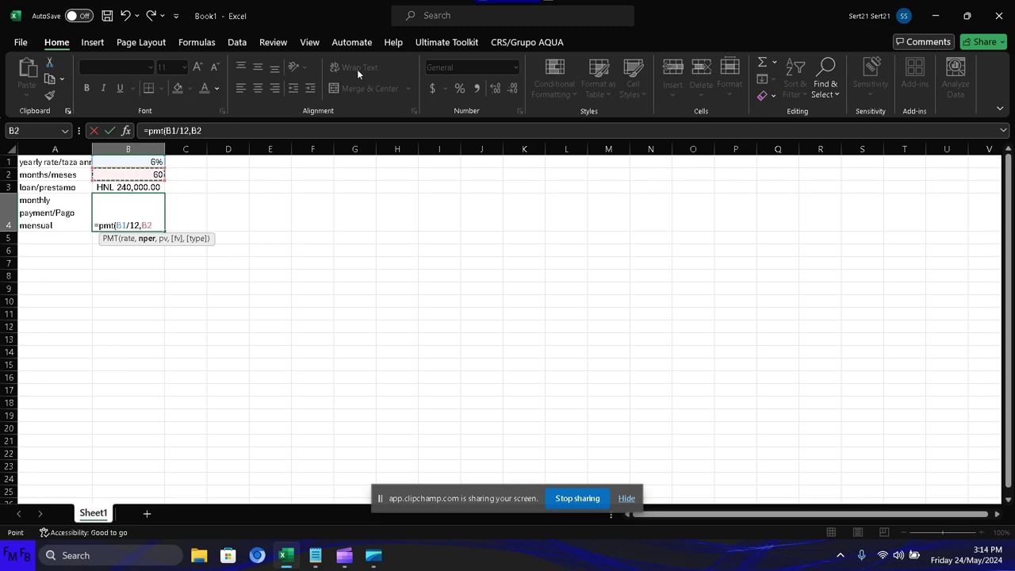
text(,)
key(Up)
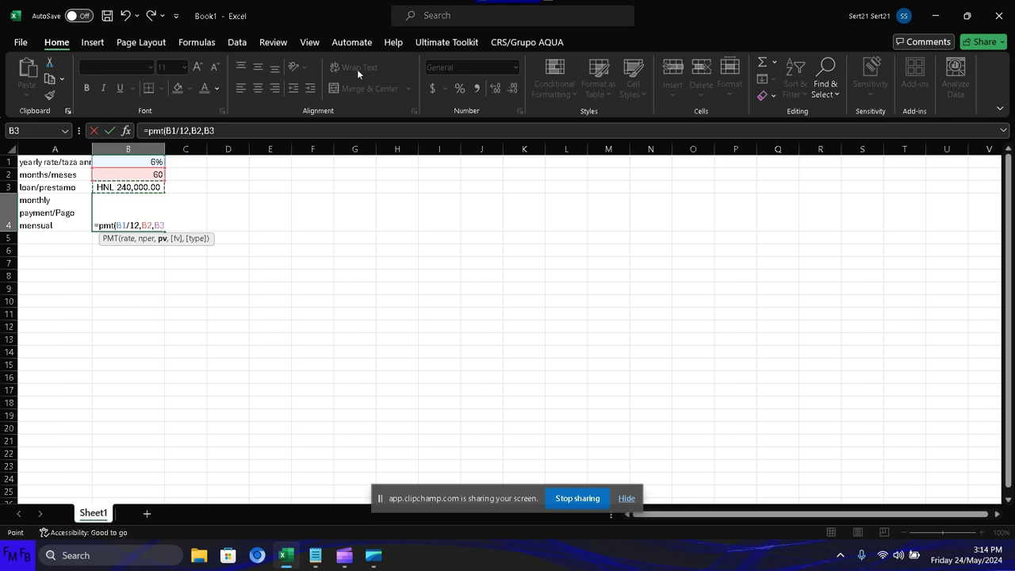
key(Return)
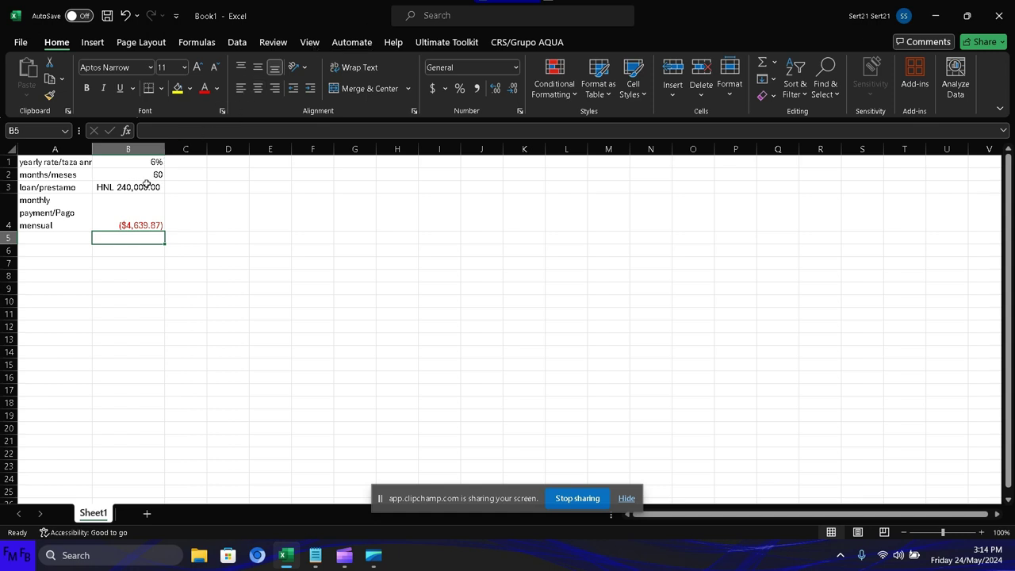
Change the B4 formula to =PMT(B1/12,B2,-B3) so the payment is positive.
click(141, 209)
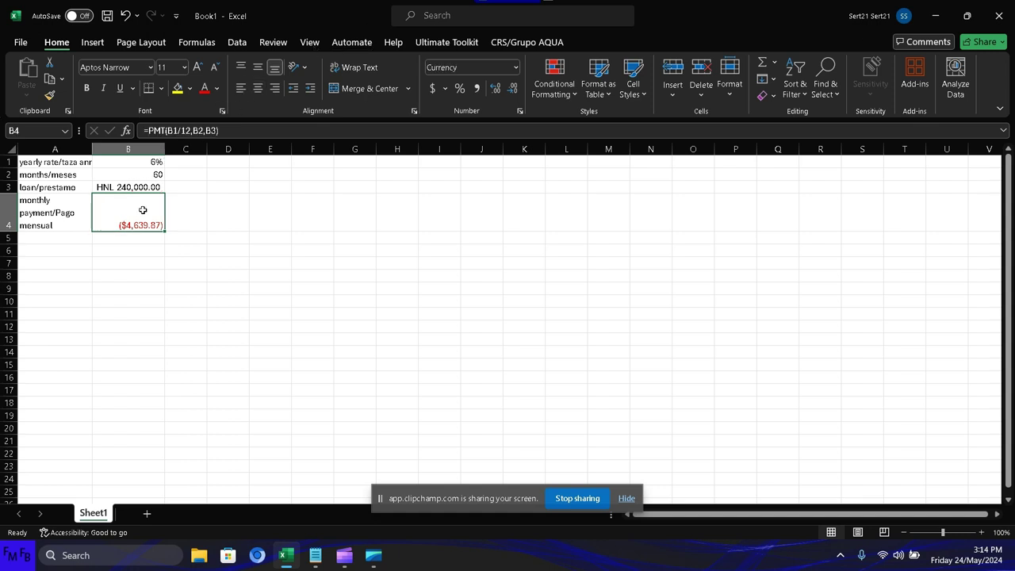
double_click(141, 209)
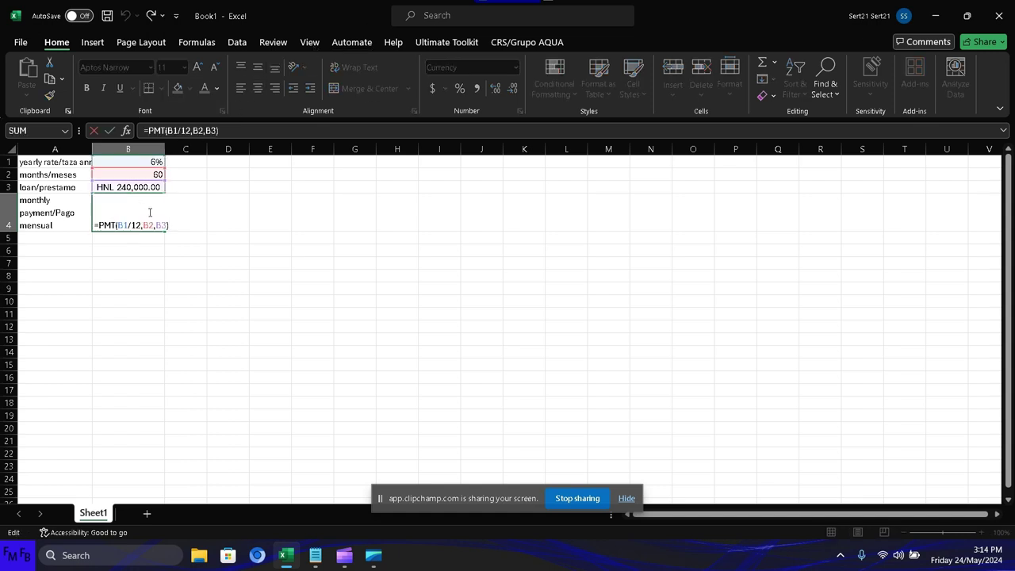
text(-)
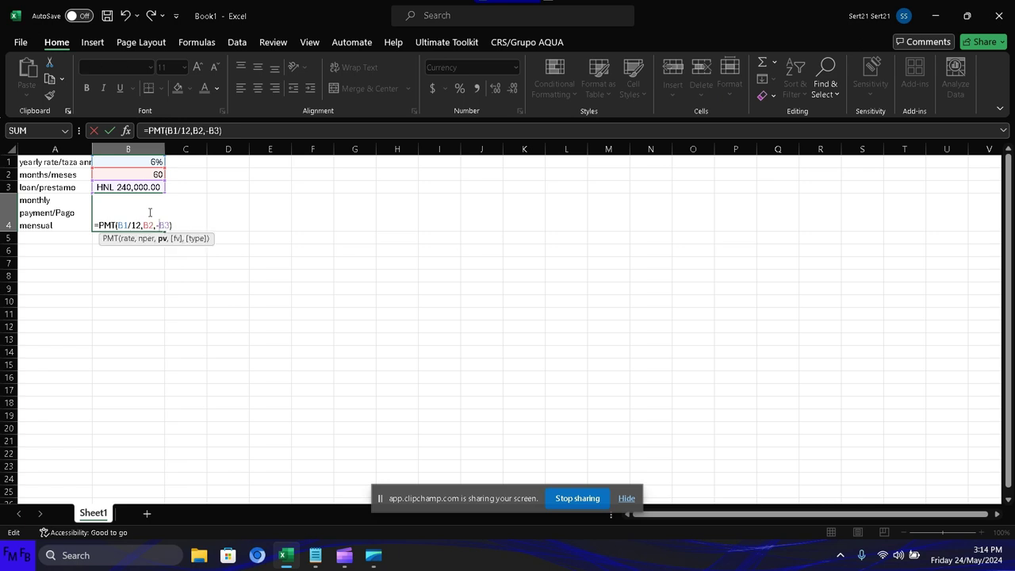
key(Return)
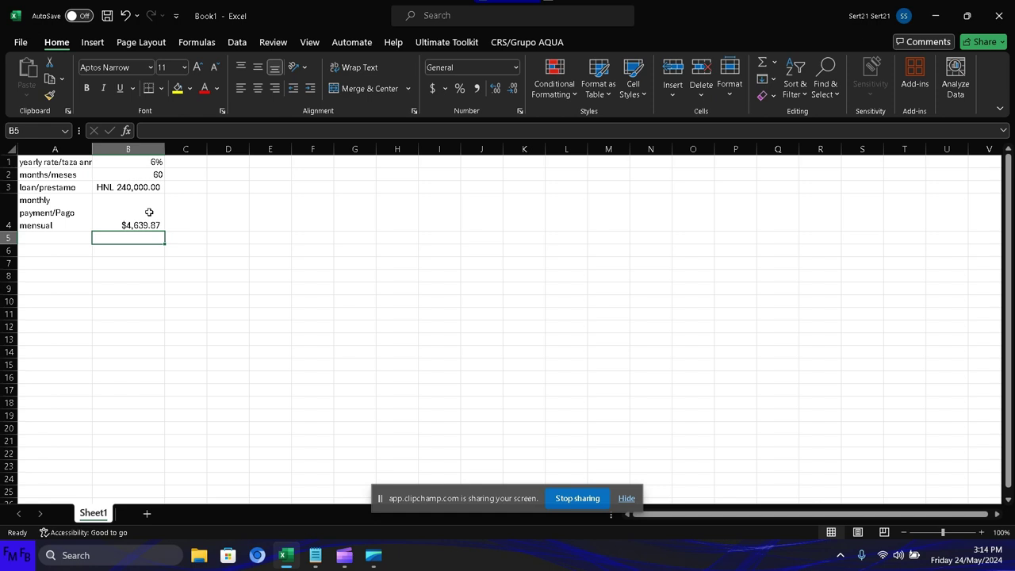
Copy B3's HNL accounting format onto B4 with Format Painter, showing HNL 4,639.87.
click(149, 212)
click(143, 186)
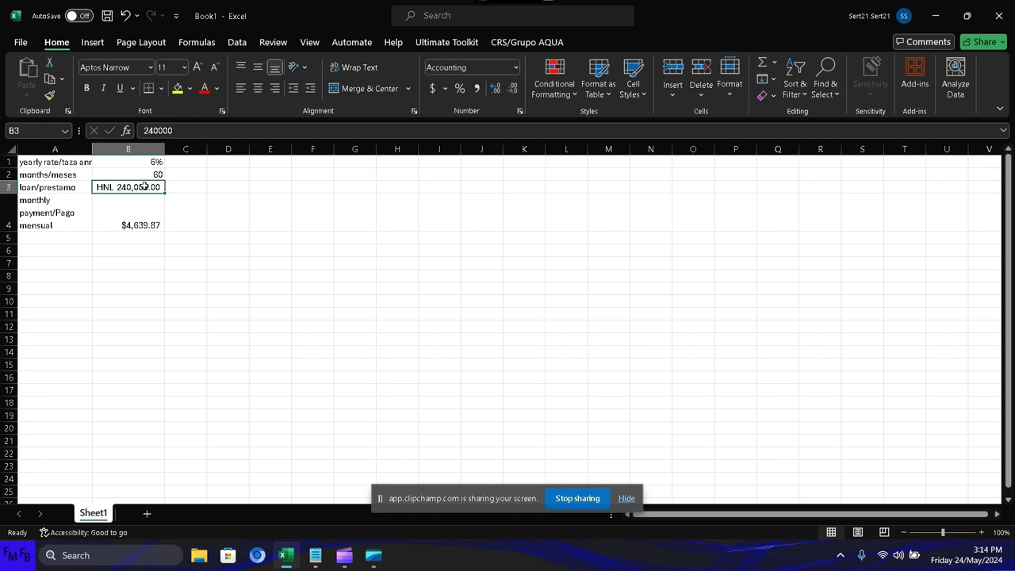
click(49, 95)
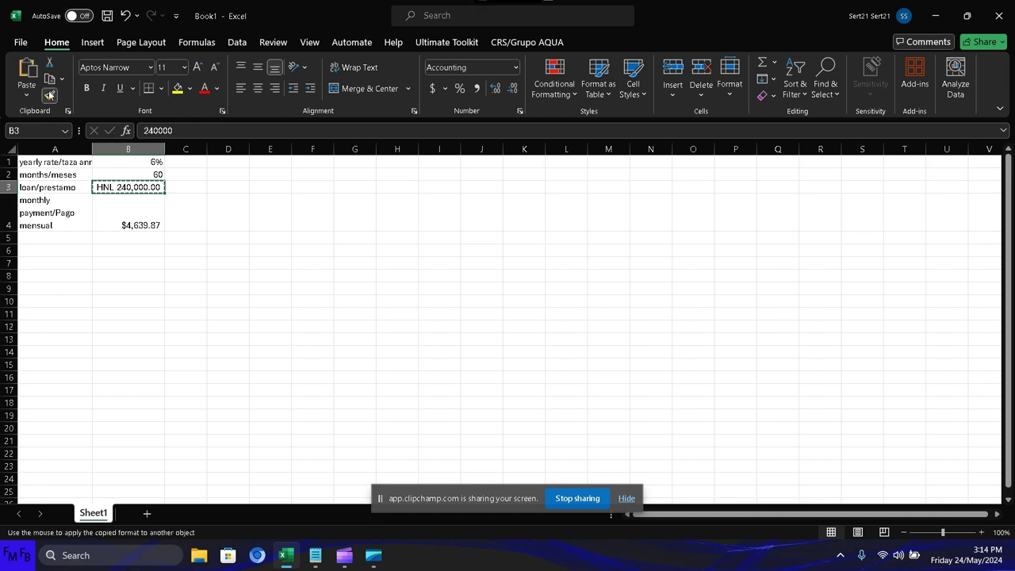
key(Down)
key(Return)
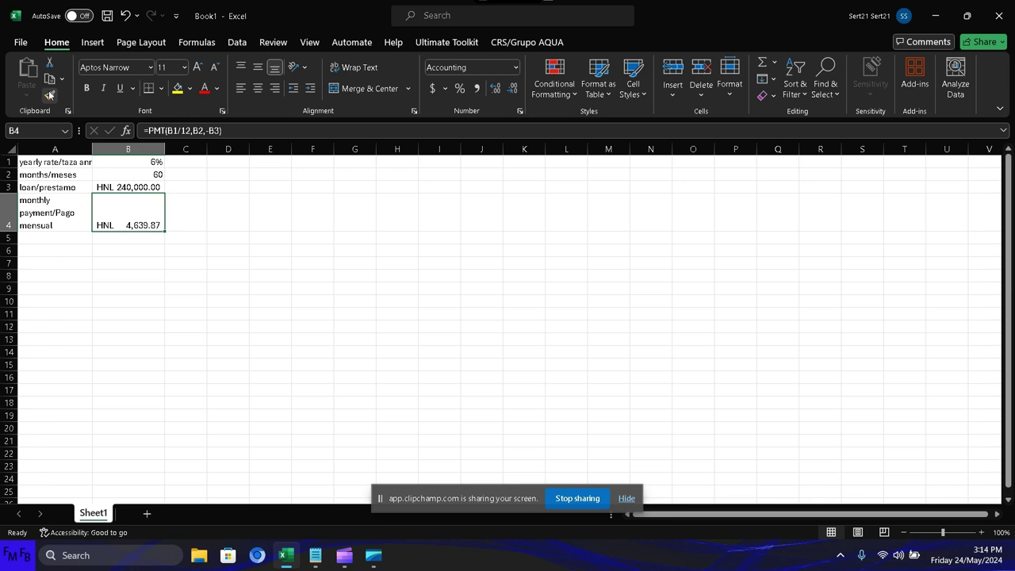